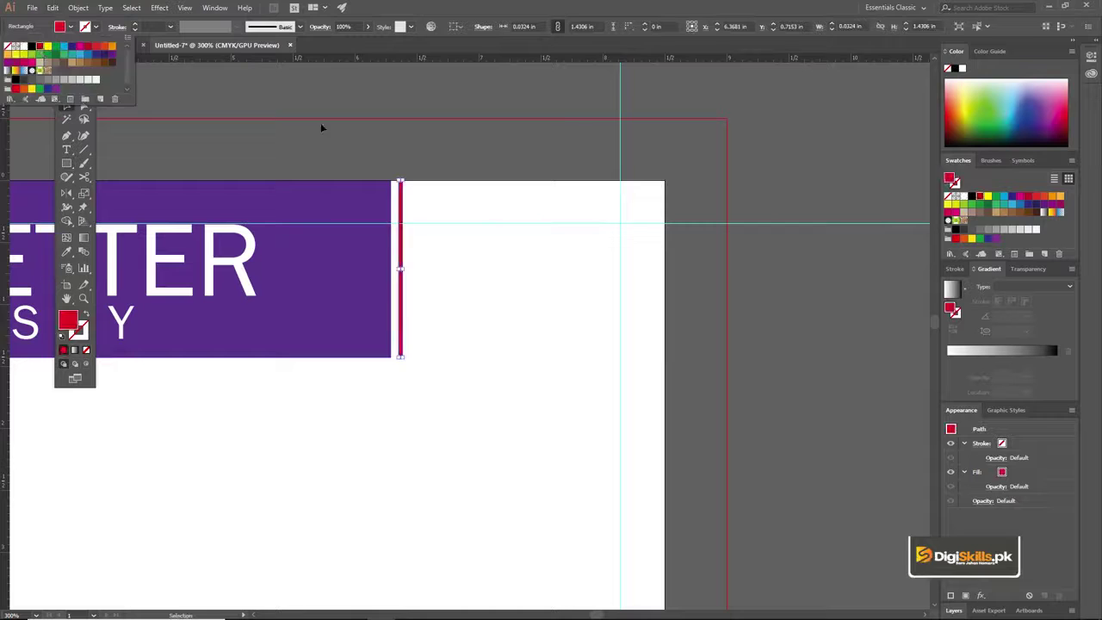
Step: Nudge the thin red vertical bar slightly left, closer to the purple banner's right edge
{"action": "left_click", "coordinate": [397, 162]}
{"action": "key", "text": "z"}
{"action": "left_click", "coordinate": [404, 253]}
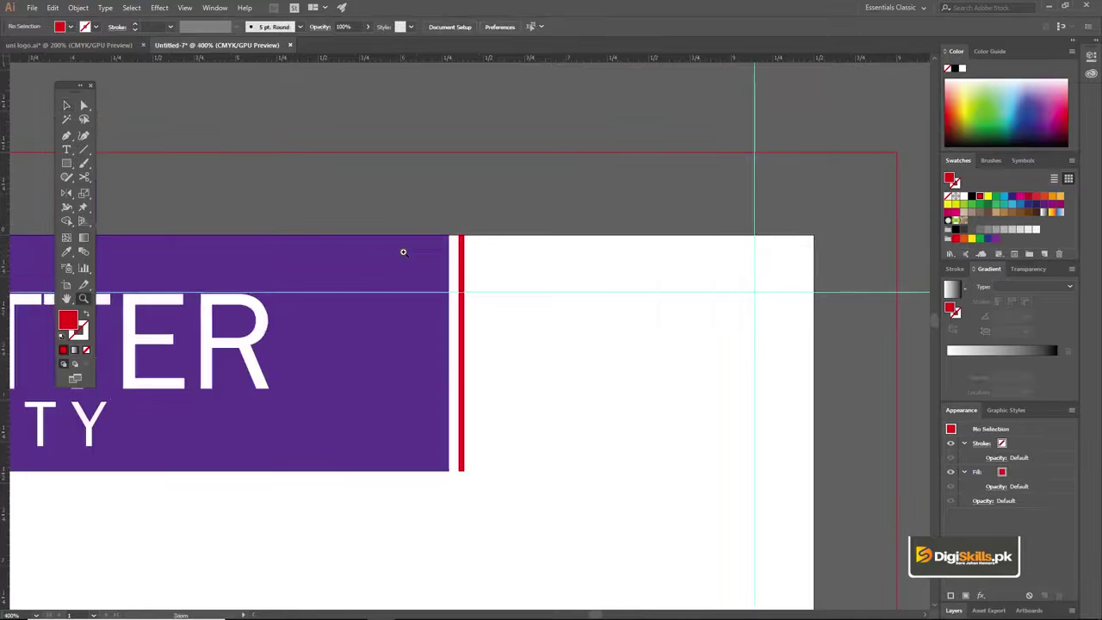
{"action": "left_click", "coordinate": [407, 253]}
{"action": "key", "text": "v"}
{"action": "left_click_drag", "start_coordinate": [619, 346], "coordinate": [382, 212]}
{"action": "left_click", "coordinate": [354, 263]}
{"action": "key", "text": "Left"}
{"action": "key", "text": "Left"}
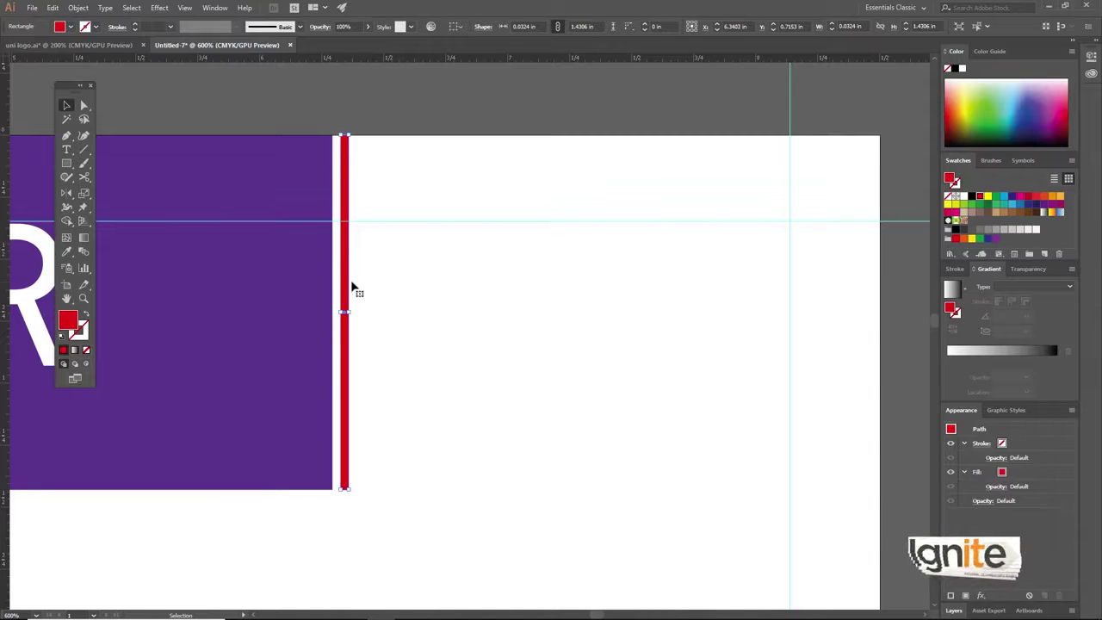
Step: Duplicate the red bar repeatedly to the right at equal spacing until the bars fill the white area up to the artboard's edge
{"action": "key", "text": "alt+shift+Right"}
{"action": "key", "text": "alt+shift+Right"}
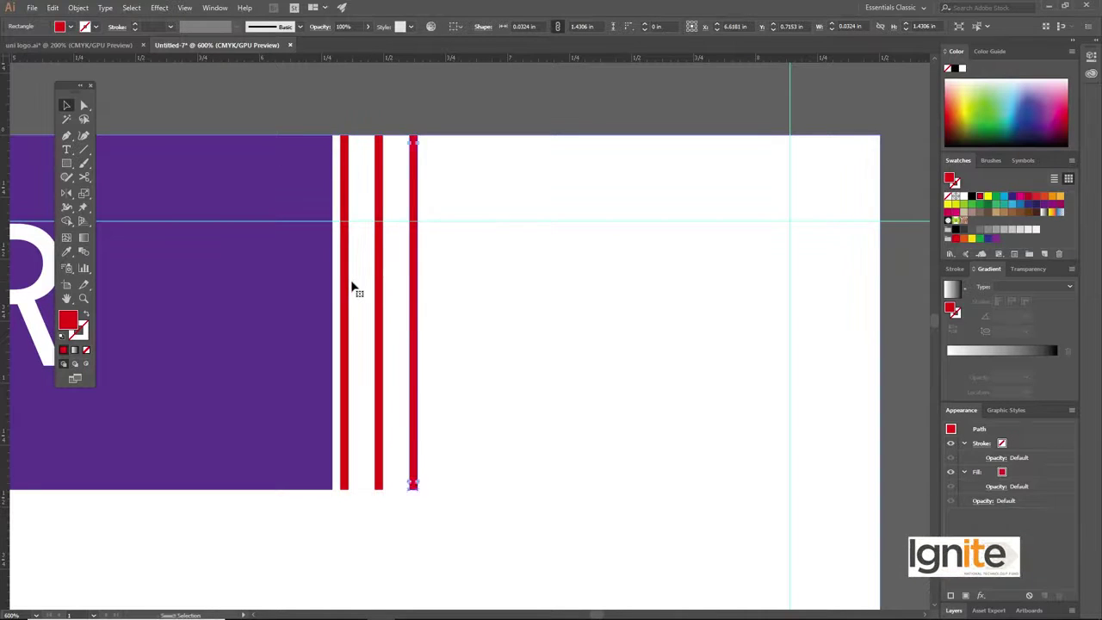
{"action": "key", "text": "alt+shift+Right"}
{"action": "key", "text": "alt+shift+Right"}
{"action": "key", "text": "alt+shift+Right"}
{"action": "key", "text": "alt+shift+Right"}
{"action": "key", "text": "alt+shift+Right"}
{"action": "key", "text": "alt+shift+Right"}
{"action": "key", "text": "alt+shift+Right"}
{"action": "key", "text": "alt+shift+Right"}
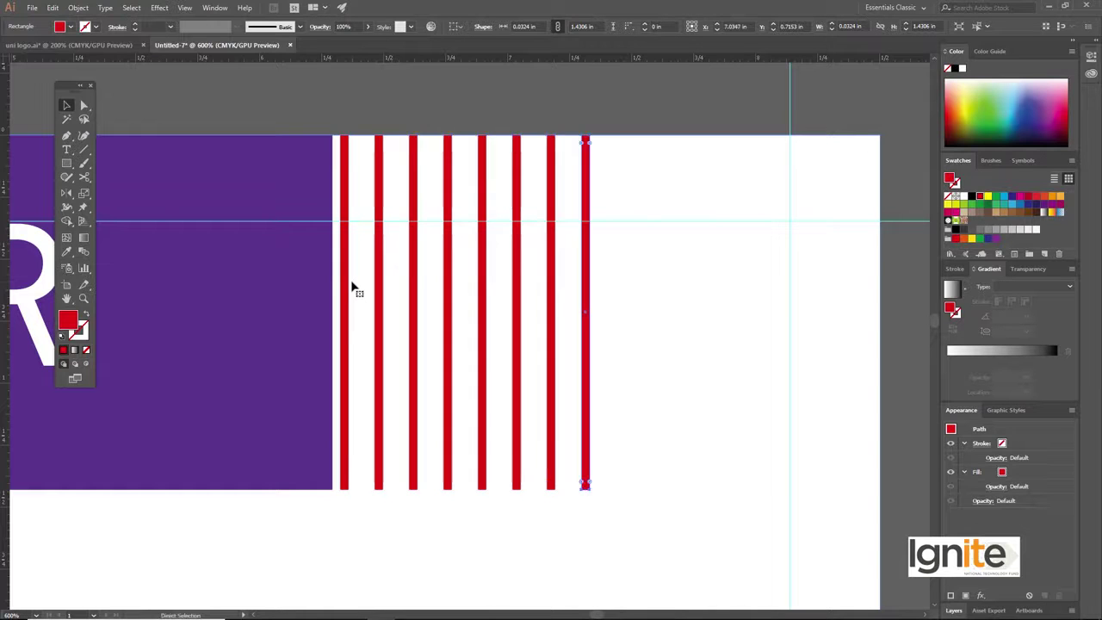
{"action": "key", "text": "alt+shift+Right"}
{"action": "key", "text": "alt+shift+Right"}
{"action": "key", "text": "alt+shift+Right"}
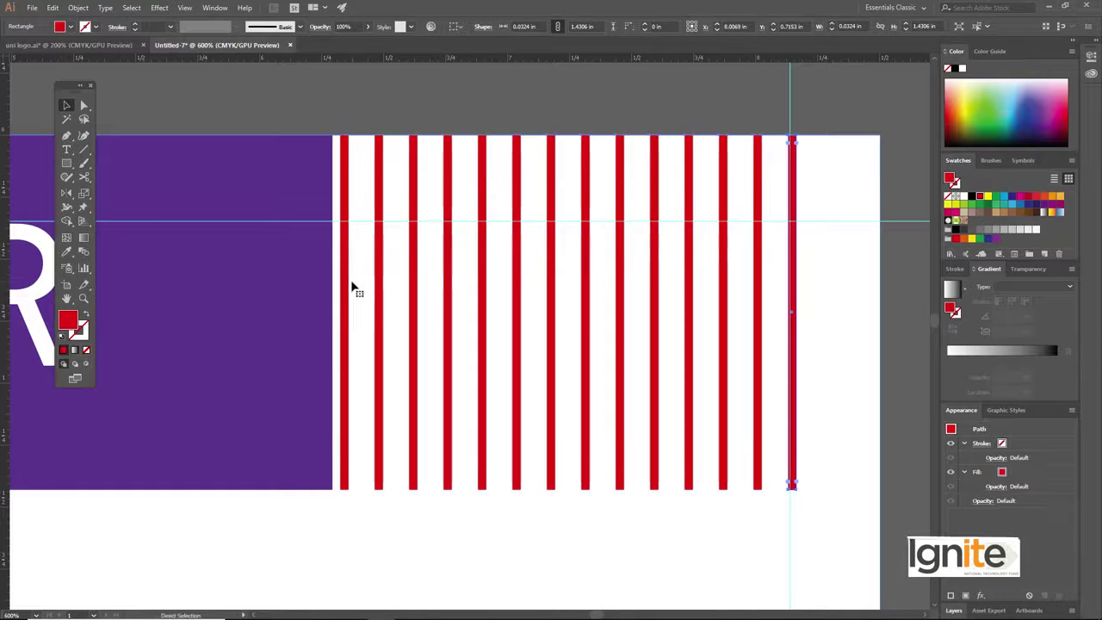
{"action": "key", "text": "alt+shift+Right"}
{"action": "key", "text": "alt+shift+Right"}
{"action": "left_click", "coordinate": [605, 132]}
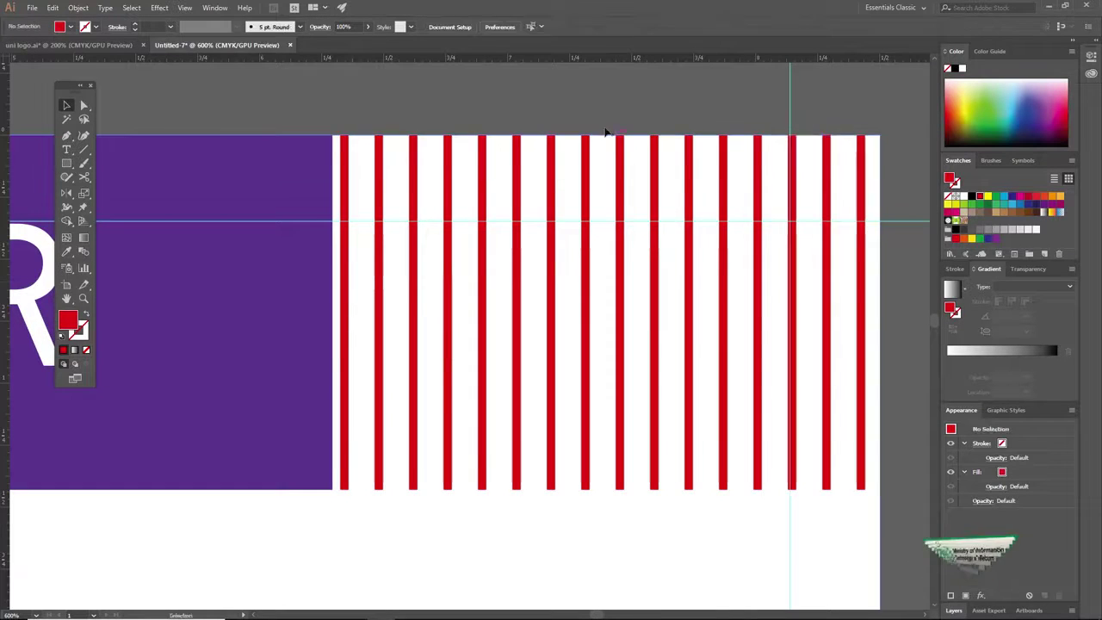
{"action": "scroll", "coordinate": [546, 142], "scroll_direction": "right", "scroll_amount": 2}
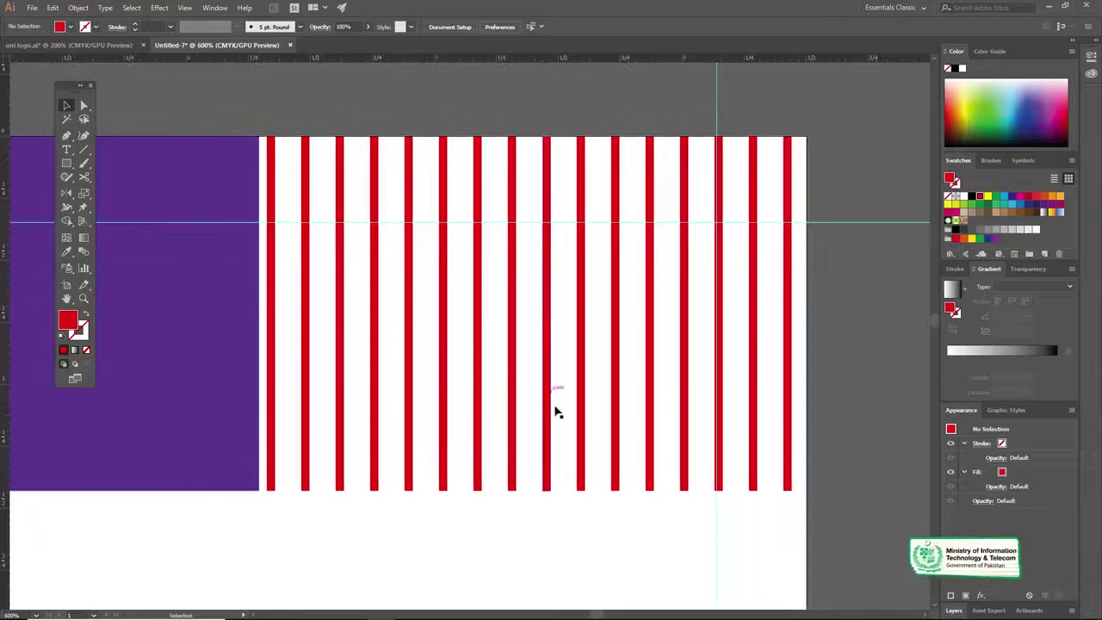
{"action": "key", "text": "z"}
{"action": "left_click", "coordinate": [503, 406], "text": "alt"}
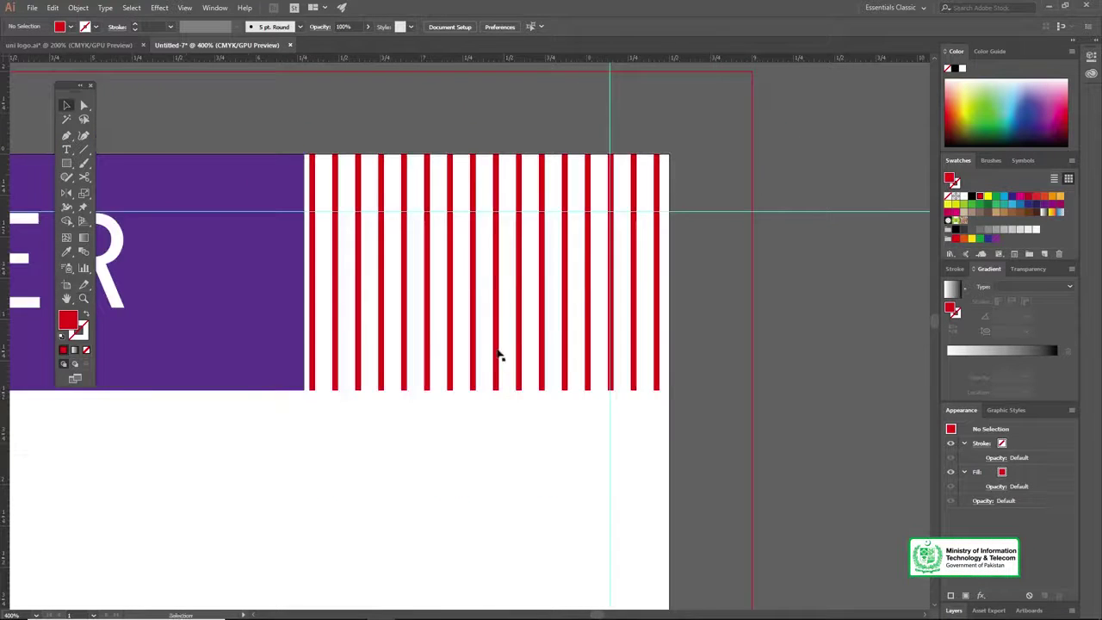
{"action": "scroll", "coordinate": [498, 355], "scroll_direction": "left", "scroll_amount": 1}
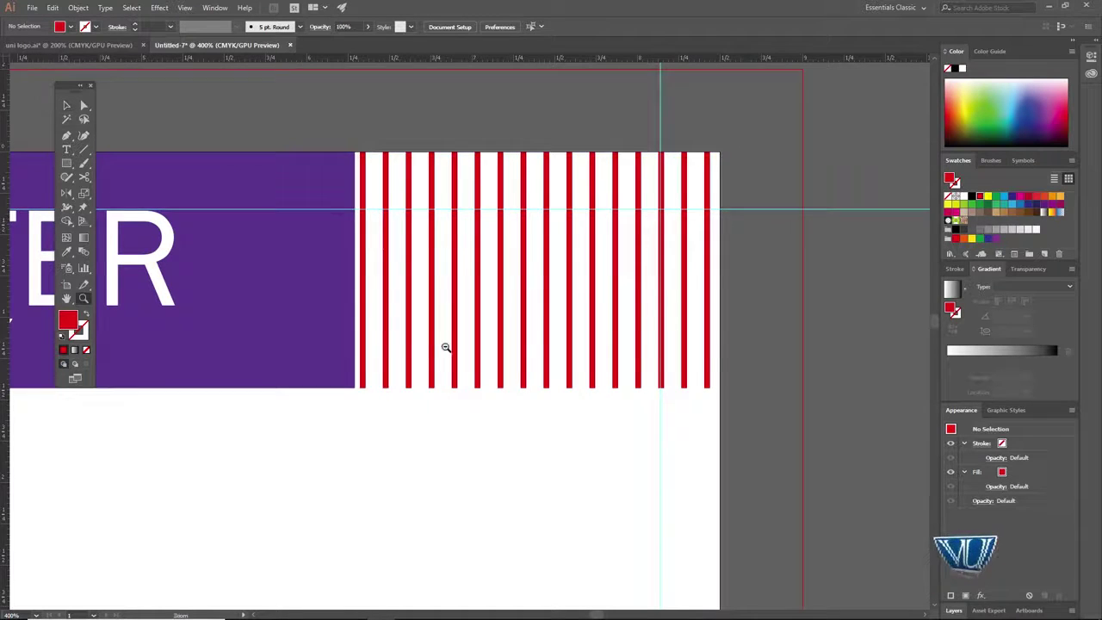
{"action": "key", "text": "ctrl+minus"}
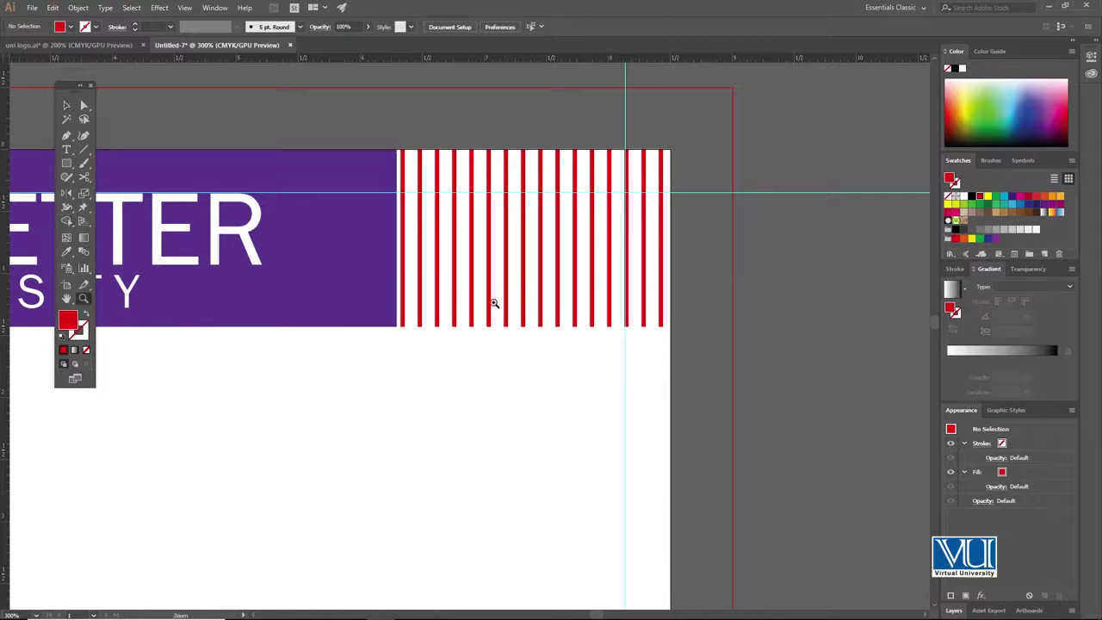
{"action": "left_click", "coordinate": [493, 303]}
{"action": "key", "text": "v"}
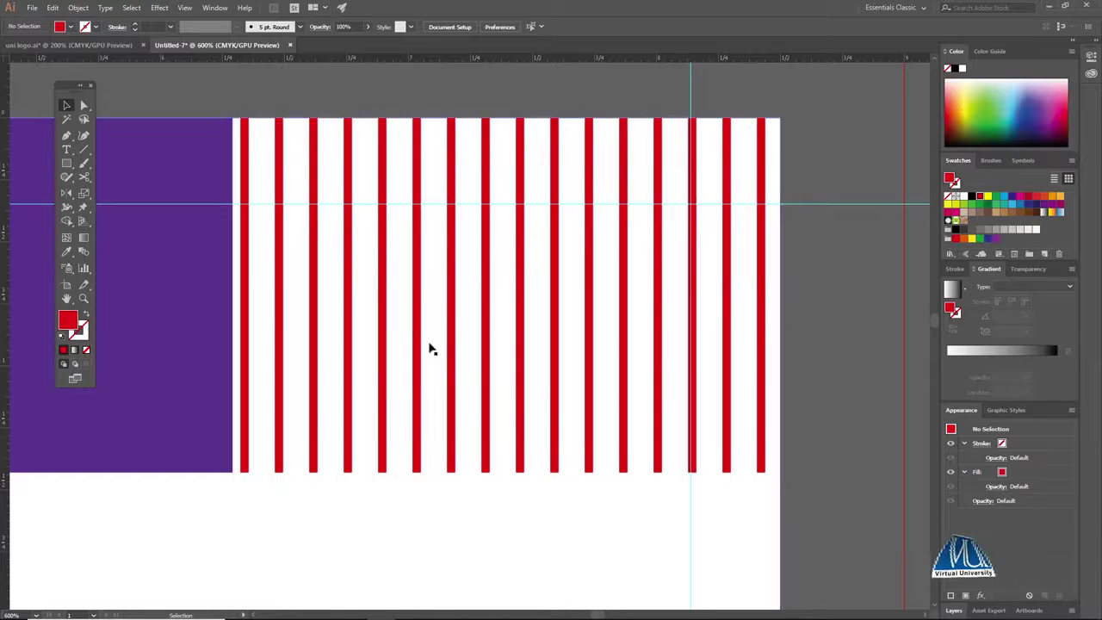
Step: Shorten the second and third red bars from their lower ends so each is progressively shorter than the first
{"action": "scroll", "coordinate": [443, 332], "scroll_direction": "down", "scroll_amount": 1}
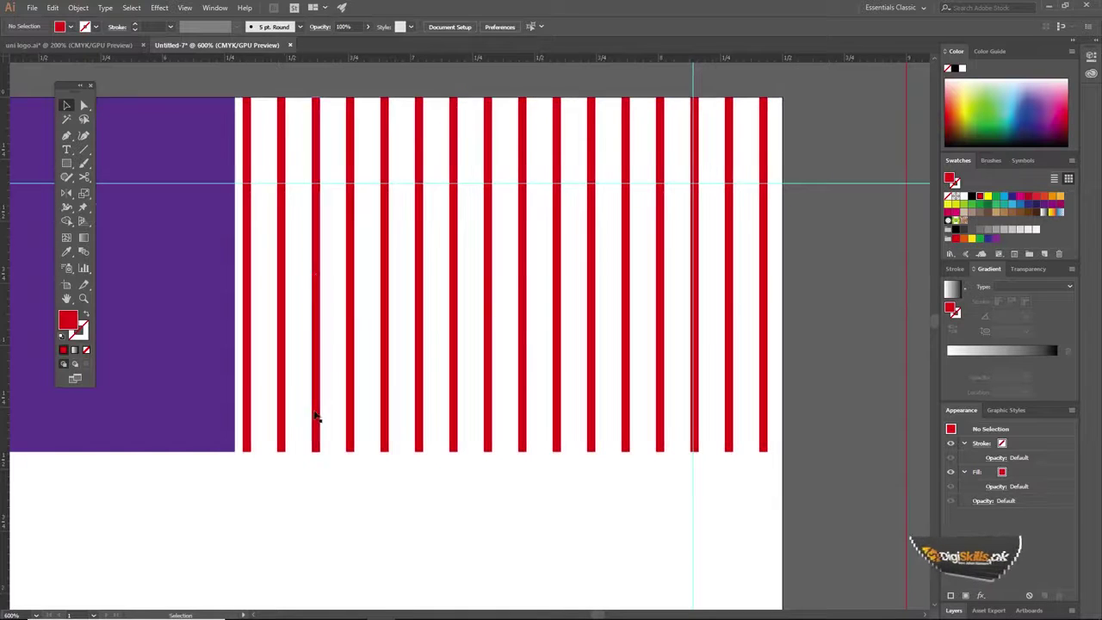
{"action": "left_click", "coordinate": [248, 443]}
{"action": "left_click", "coordinate": [280, 450]}
{"action": "key", "text": "z"}
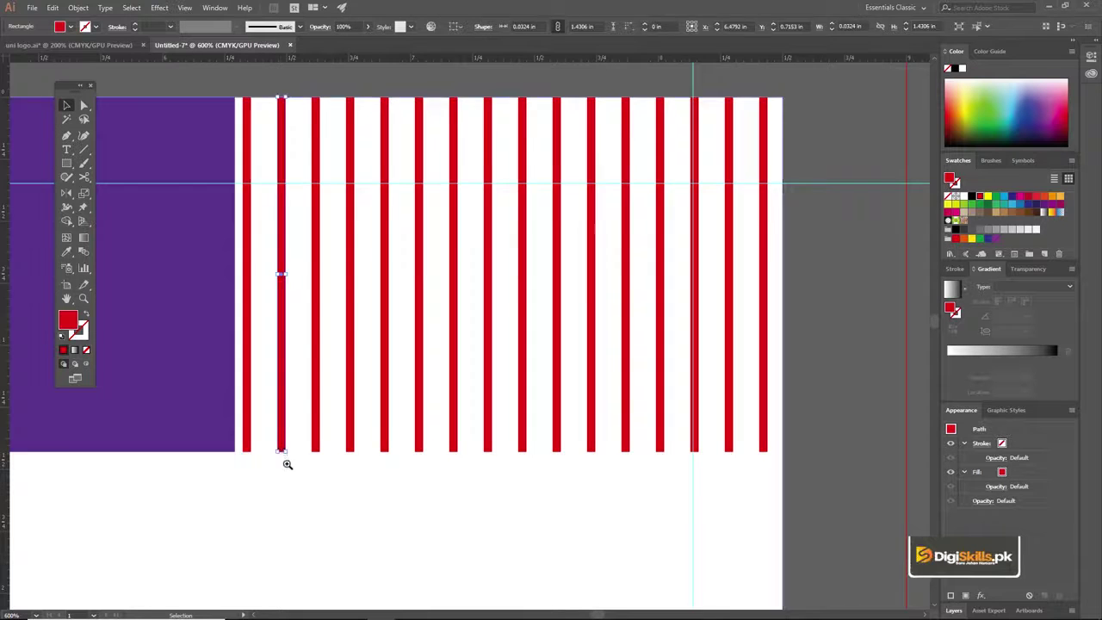
{"action": "left_click", "coordinate": [287, 466]}
{"action": "left_click", "coordinate": [437, 291]}
{"action": "left_click", "coordinate": [436, 291]}
{"action": "key", "text": "v"}
{"action": "left_click_drag", "start_coordinate": [571, 410], "coordinate": [379, 315]}
{"action": "left_click_drag", "start_coordinate": [453, 259], "coordinate": [406, 413]}
{"action": "left_click", "coordinate": [414, 408]}
{"action": "left_click_drag", "start_coordinate": [419, 572], "coordinate": [420, 341]}
Step: Shorten the fourth red bar to about 0.9 in and the fifth to about 0.69 in from their lower ends
{"action": "scroll", "coordinate": [423, 352], "scroll_direction": "right", "scroll_amount": 3}
{"action": "left_click", "coordinate": [441, 380]}
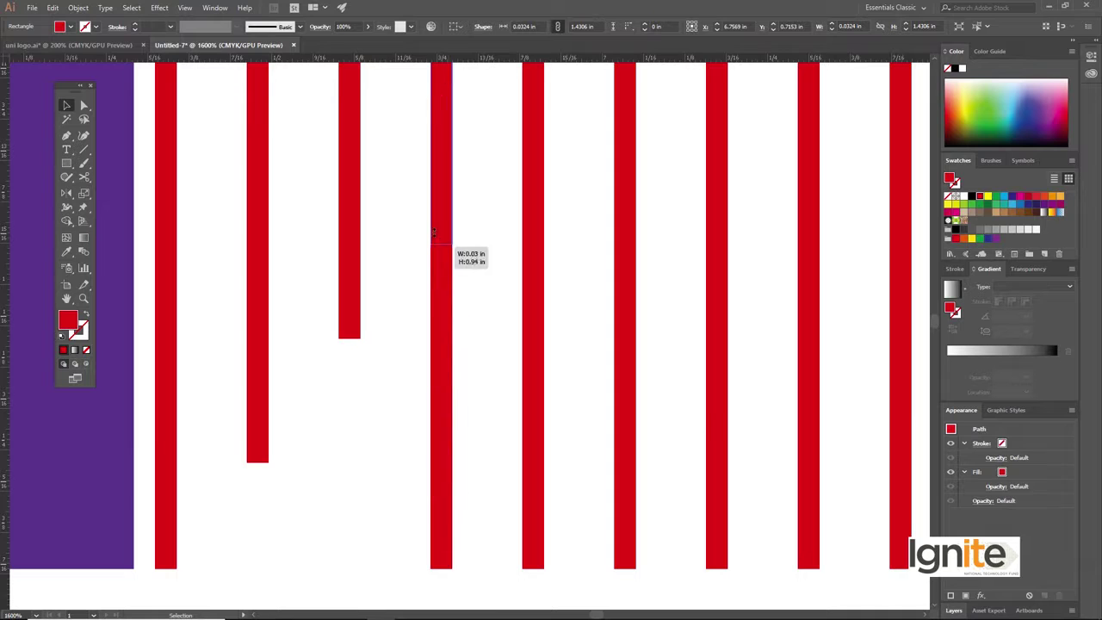
{"action": "left_click_drag", "start_coordinate": [435, 215], "coordinate": [435, 214]}
{"action": "scroll", "coordinate": [517, 293], "scroll_direction": "right", "scroll_amount": 4}
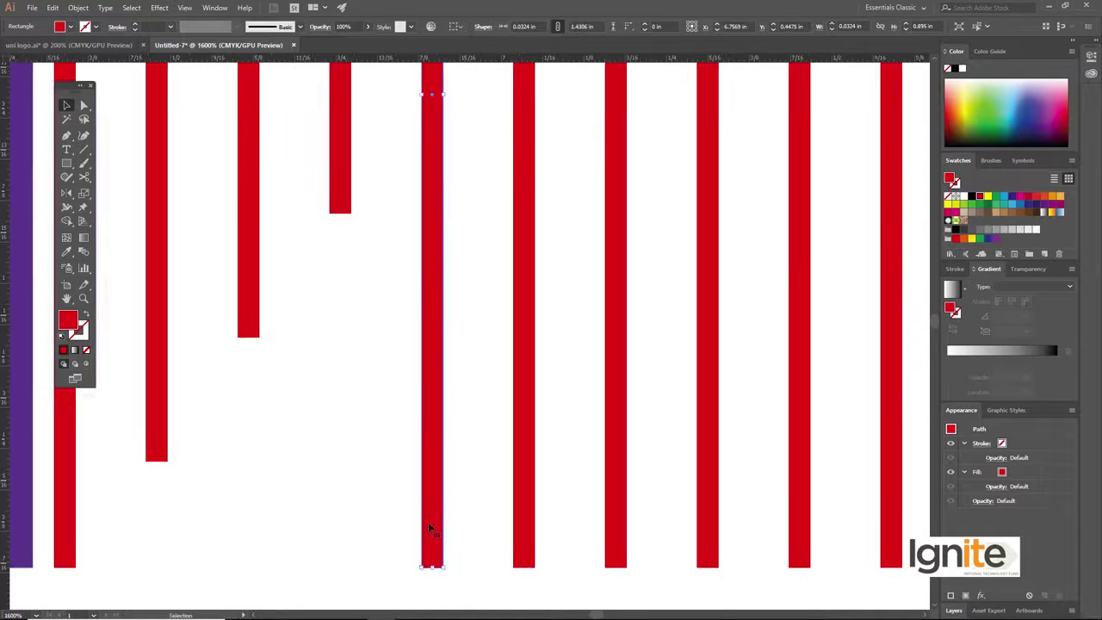
{"action": "left_click_drag", "start_coordinate": [435, 535], "coordinate": [449, 78]}
Step: Shorten the sixth red bar from its lower end, continuing the descending staircase of bar lengths
{"action": "left_click_drag", "start_coordinate": [480, 163], "coordinate": [457, 207]}
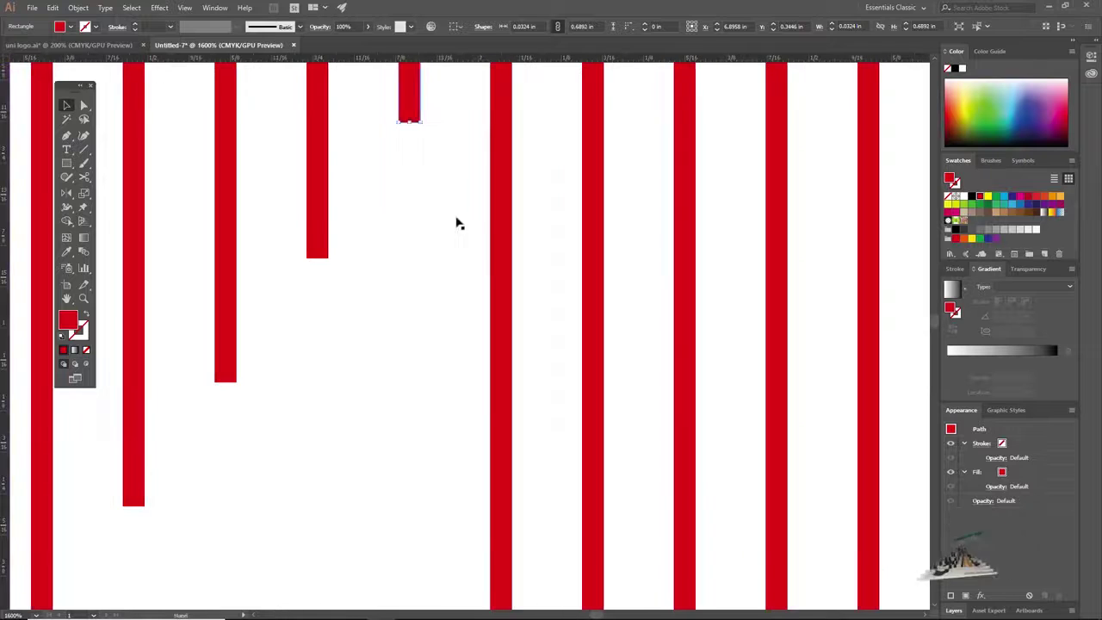
{"action": "left_click", "coordinate": [459, 250], "text": "alt"}
{"action": "left_click", "coordinate": [480, 308], "text": "alt"}
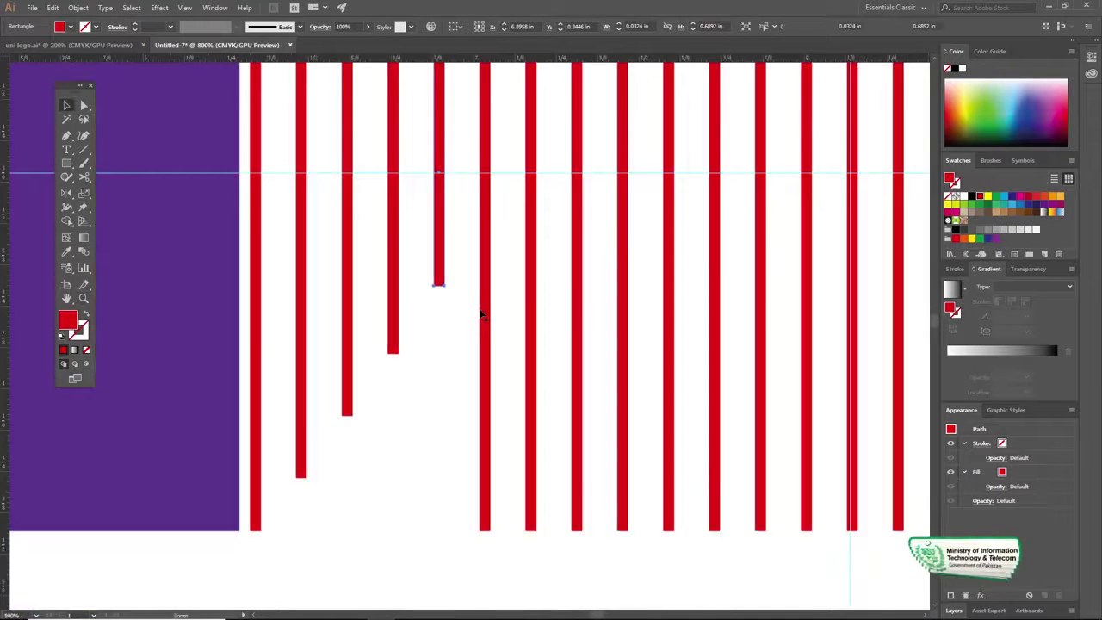
{"action": "left_click", "coordinate": [497, 383]}
{"action": "key", "text": "v"}
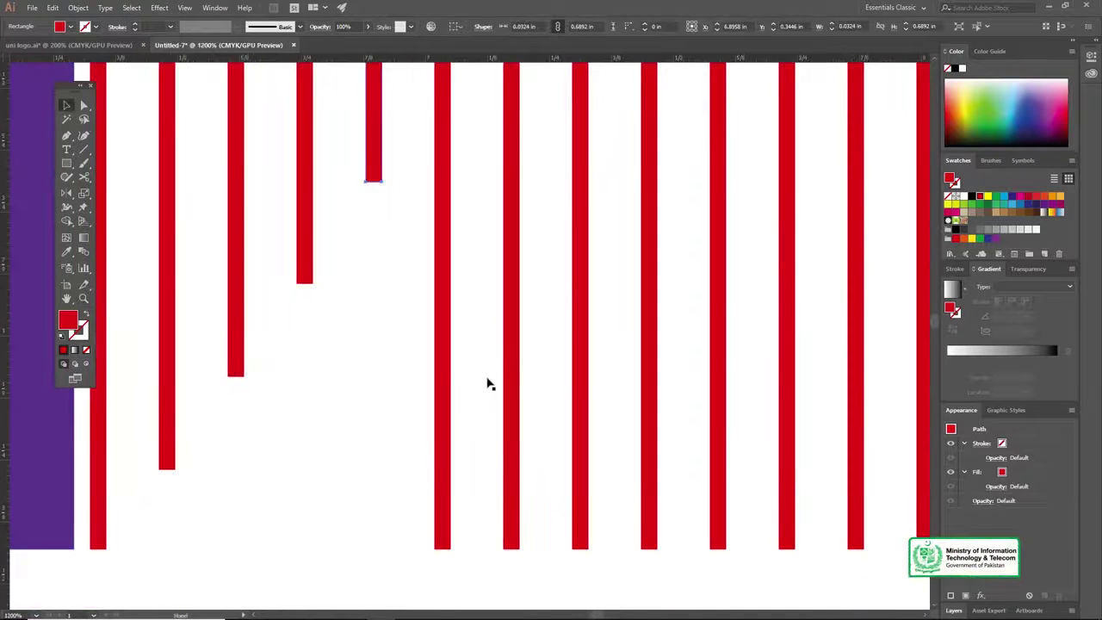
{"action": "scroll", "coordinate": [488, 384], "scroll_direction": "left", "scroll_amount": 1}
{"action": "left_click", "coordinate": [493, 420]}
{"action": "left_click_drag", "start_coordinate": [486, 509], "coordinate": [486, 236]}
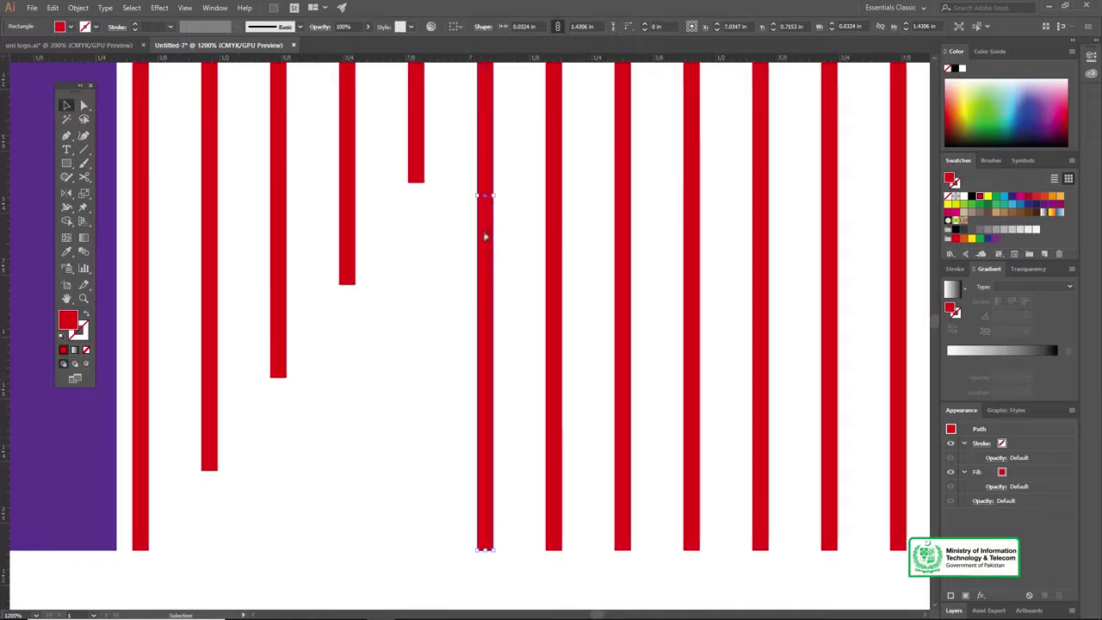
{"action": "left_click_drag", "start_coordinate": [484, 549], "coordinate": [503, 69]}
{"action": "left_click_drag", "start_coordinate": [488, 68], "coordinate": [454, 349]}
Step: Shorten the seventh red bar from its lower end to about 0.21 in
{"action": "left_click", "coordinate": [475, 428], "text": "ctrl+alt"}
{"action": "left_click", "coordinate": [474, 428], "text": "ctrl+alt"}
{"action": "left_click", "coordinate": [483, 436]}
{"action": "left_click", "coordinate": [494, 448], "text": "ctrl"}
{"action": "left_click_drag", "start_coordinate": [504, 439], "coordinate": [490, 606]}
{"action": "left_click_drag", "start_coordinate": [442, 565], "coordinate": [451, 161]}
{"action": "left_click_drag", "start_coordinate": [460, 158], "coordinate": [435, 566]}
{"action": "left_click_drag", "start_coordinate": [417, 567], "coordinate": [427, 166]}
Step: Delete all the remaining full-length red bars to the right of the seventh bar
{"action": "left_click", "coordinate": [508, 298], "text": "ctrl+alt"}
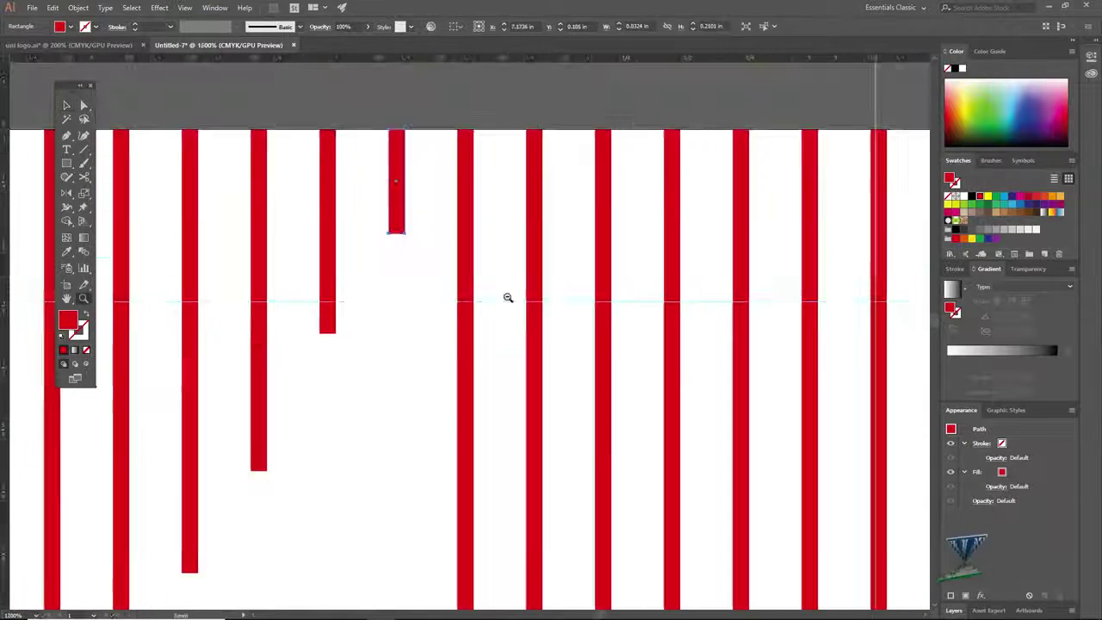
{"action": "scroll", "coordinate": [508, 297], "scroll_direction": "down", "scroll_amount": 4}
{"action": "scroll", "coordinate": [527, 302], "scroll_direction": "up", "scroll_amount": 3}
{"action": "left_click", "coordinate": [453, 329]}
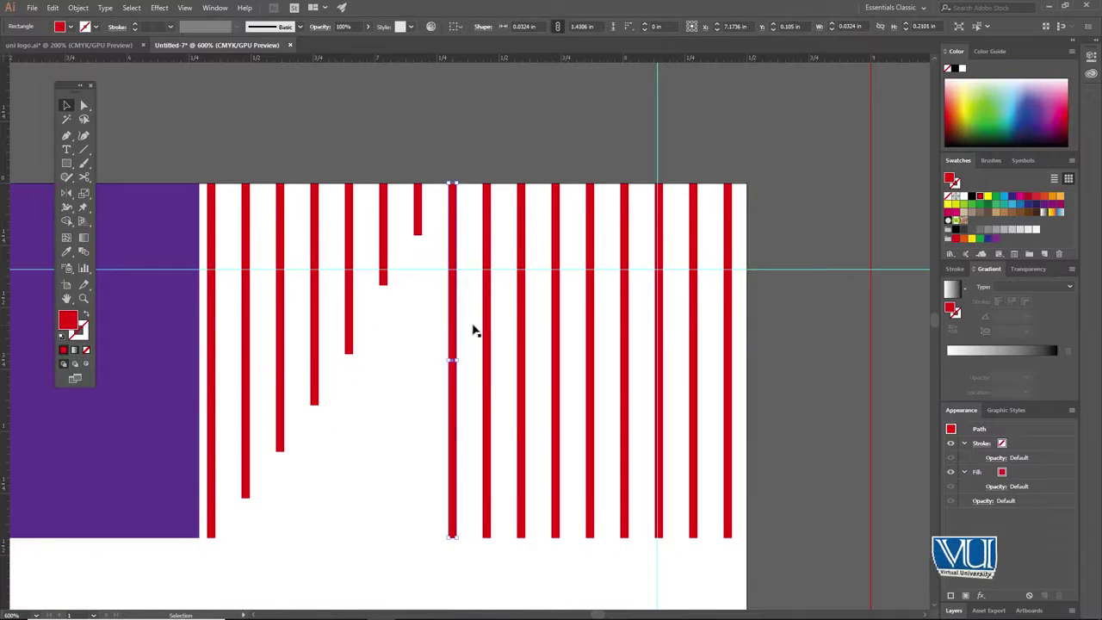
{"action": "left_click", "coordinate": [489, 325], "text": "shift"}
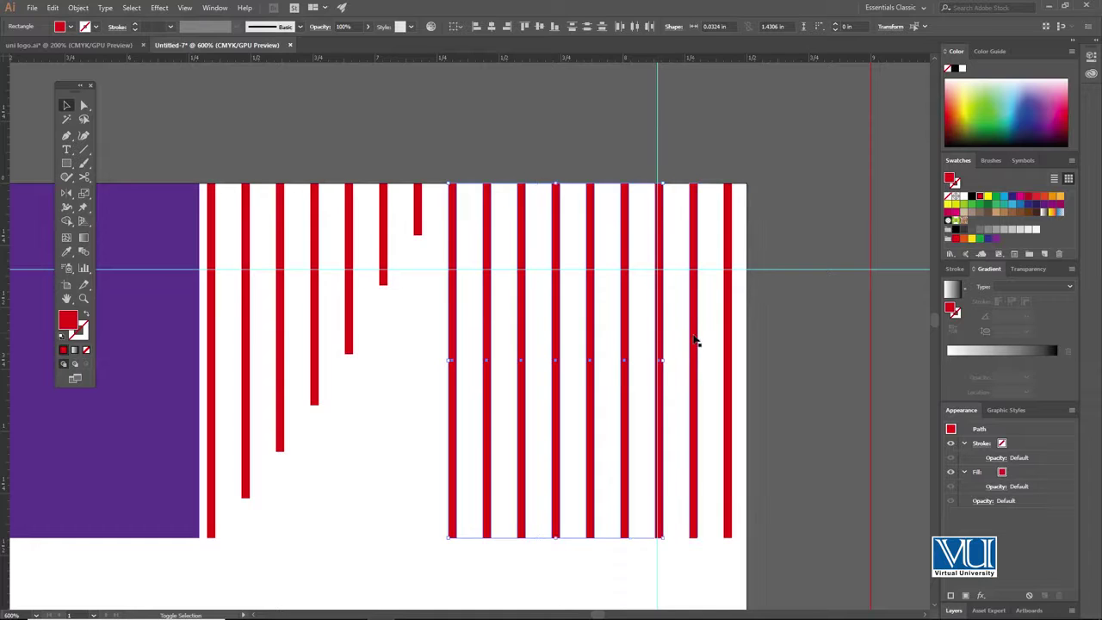
{"action": "key", "text": "Delete"}
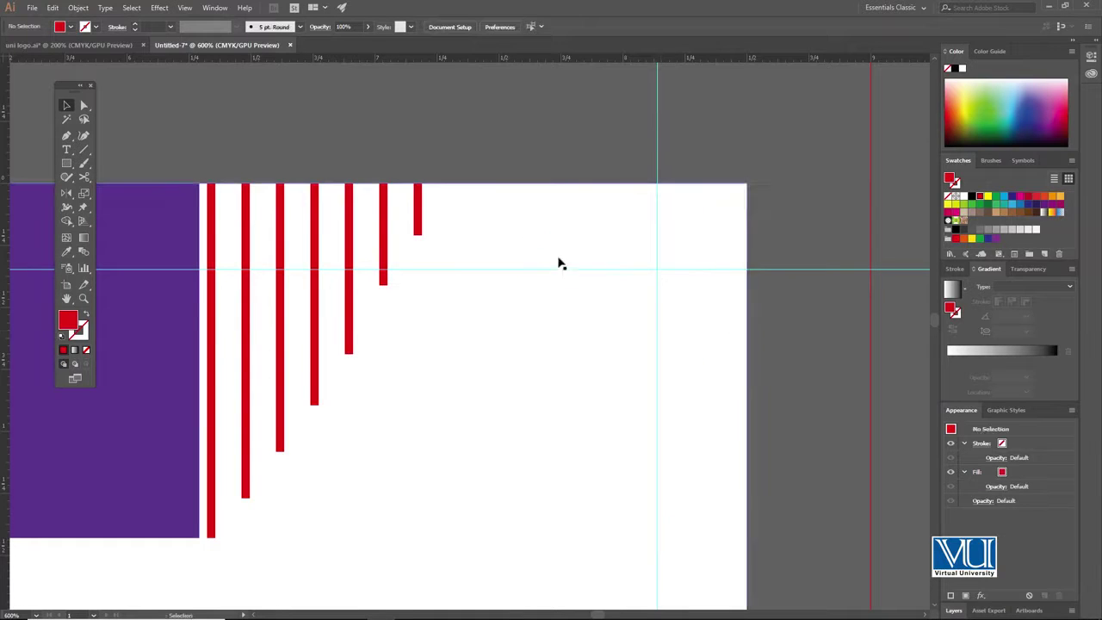
Step: Group the seven stepped red bars and widen the group to about 1.06 in
{"action": "left_click", "coordinate": [417, 215]}
{"action": "left_click", "coordinate": [384, 222], "text": "shift"}
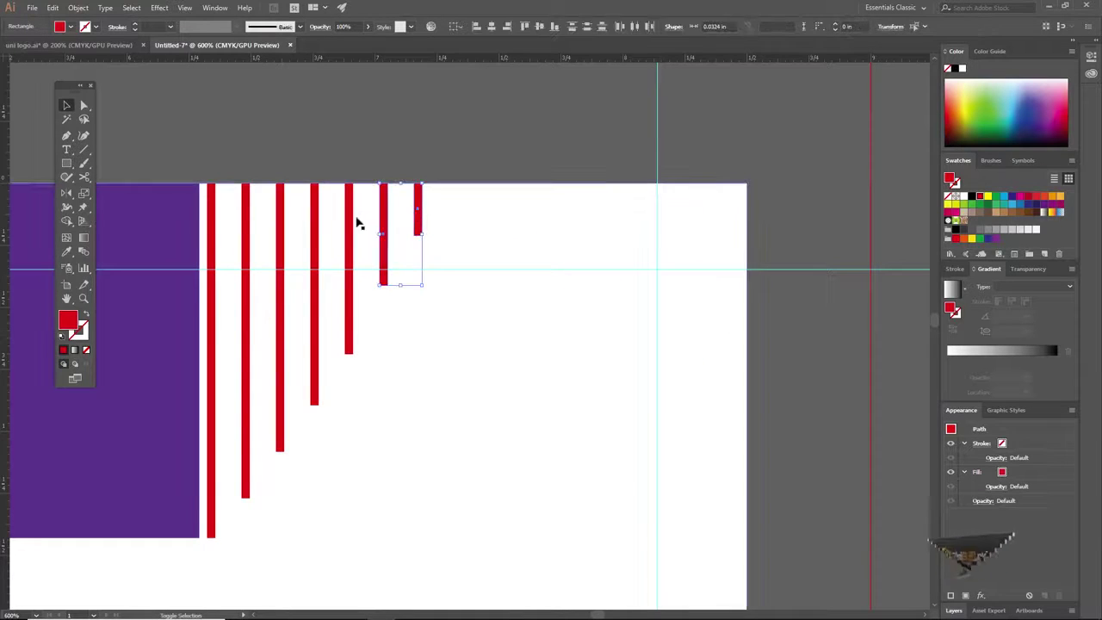
{"action": "left_click", "coordinate": [347, 223], "text": "shift"}
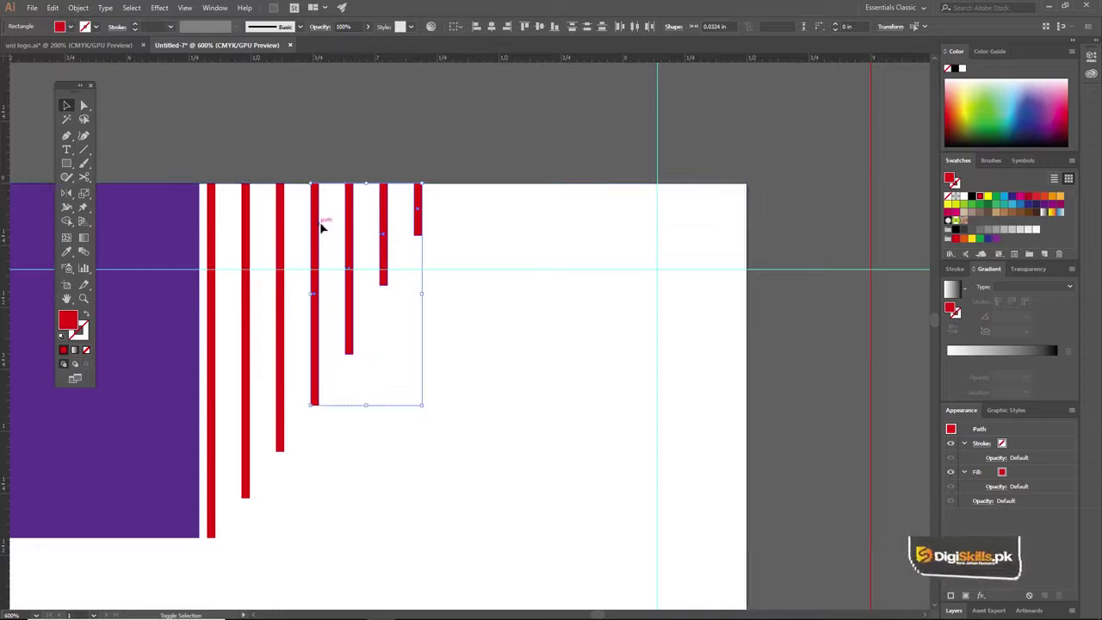
{"action": "left_click", "coordinate": [281, 217], "text": "shift"}
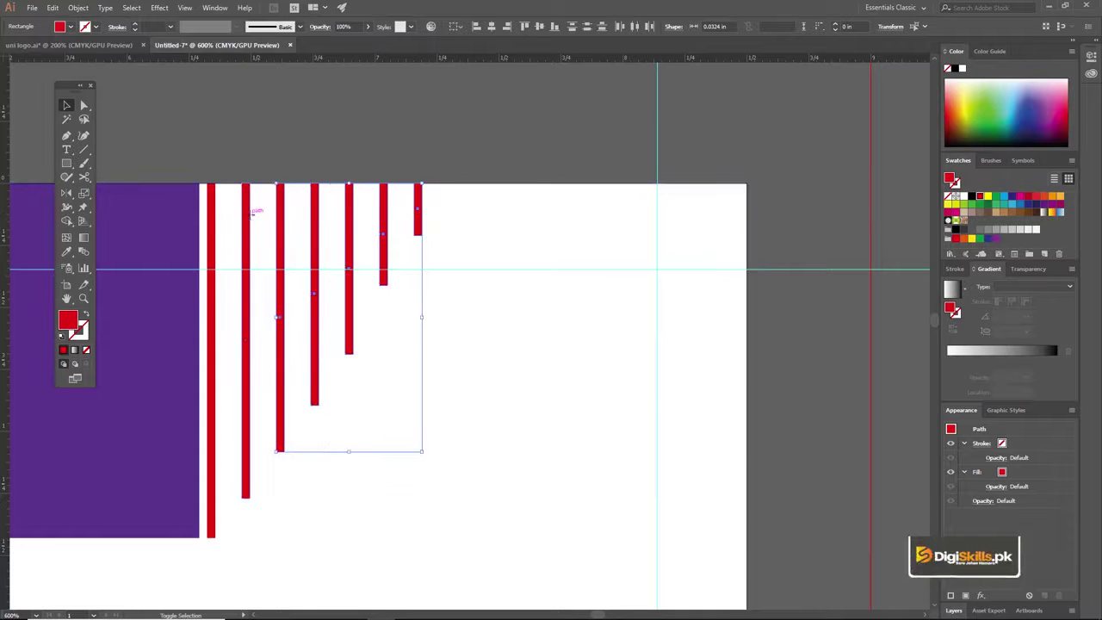
{"action": "key", "text": "ctrl+g"}
{"action": "key", "text": "v"}
{"action": "left_click_drag", "start_coordinate": [423, 358], "coordinate": [470, 354]}
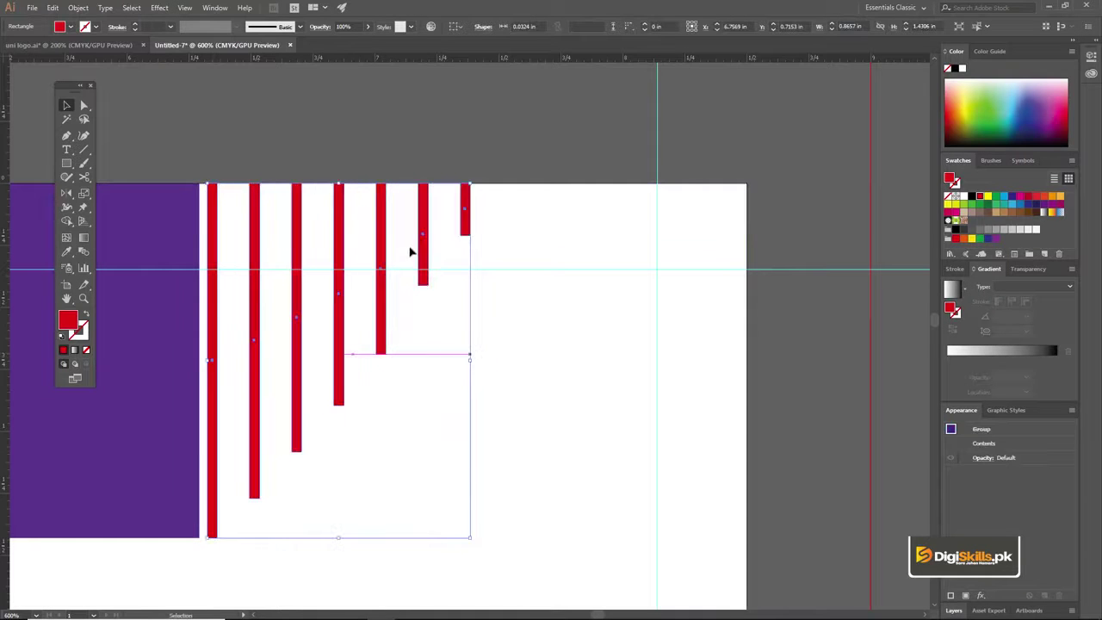
Step: Duplicate the bar group beside the original and nudge the copy to line up with the artboard's upper-right corner
{"action": "left_click_drag", "start_coordinate": [422, 261], "coordinate": [696, 266]}
{"action": "key", "text": "Up"}
{"action": "key", "text": "Up"}
{"action": "key", "text": "Right"}
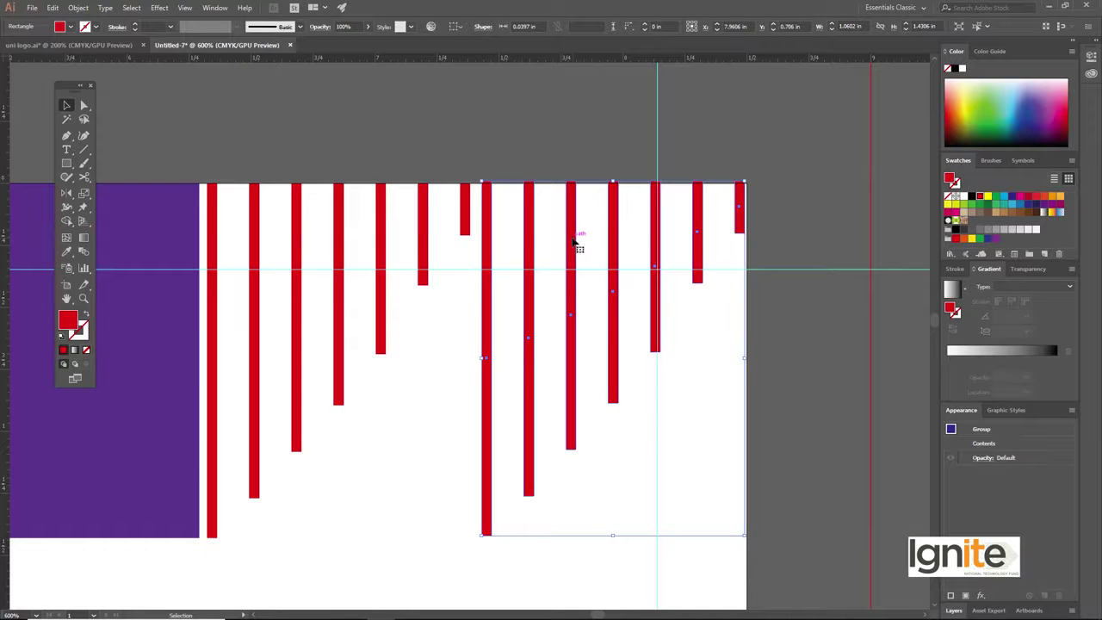
{"action": "key", "text": "Right"}
{"action": "key", "text": "Down"}
Step: Reflect the copied bar group across the vertical axis so its longest bar sits at the artboard's right edge
{"action": "right_click", "coordinate": [574, 243]}
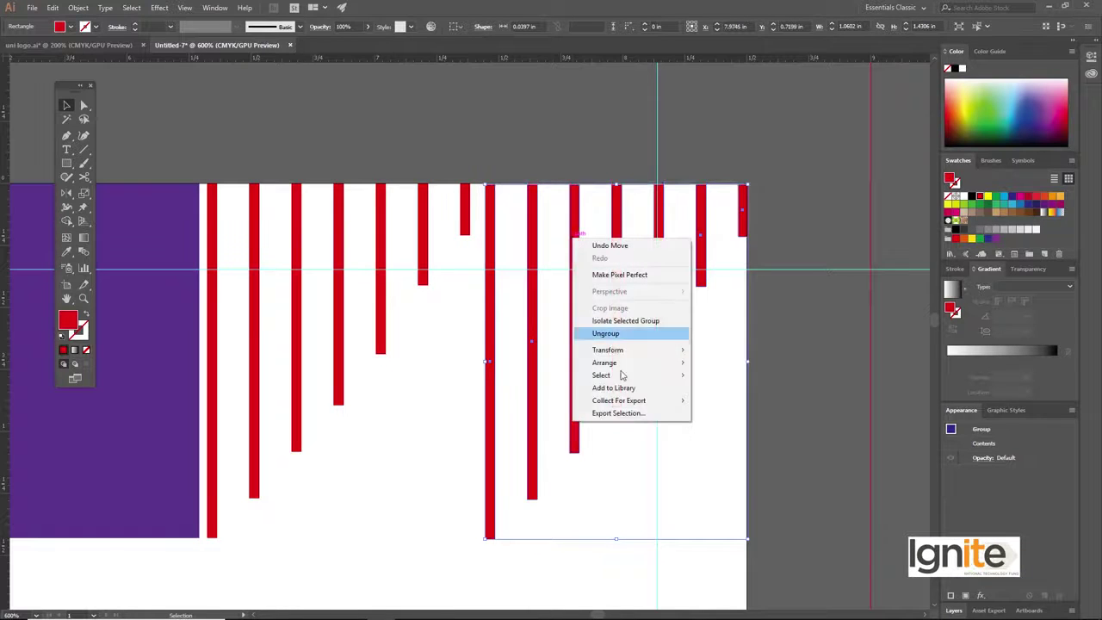
{"action": "mouse_move", "coordinate": [677, 349]}
{"action": "left_click", "coordinate": [720, 391]}
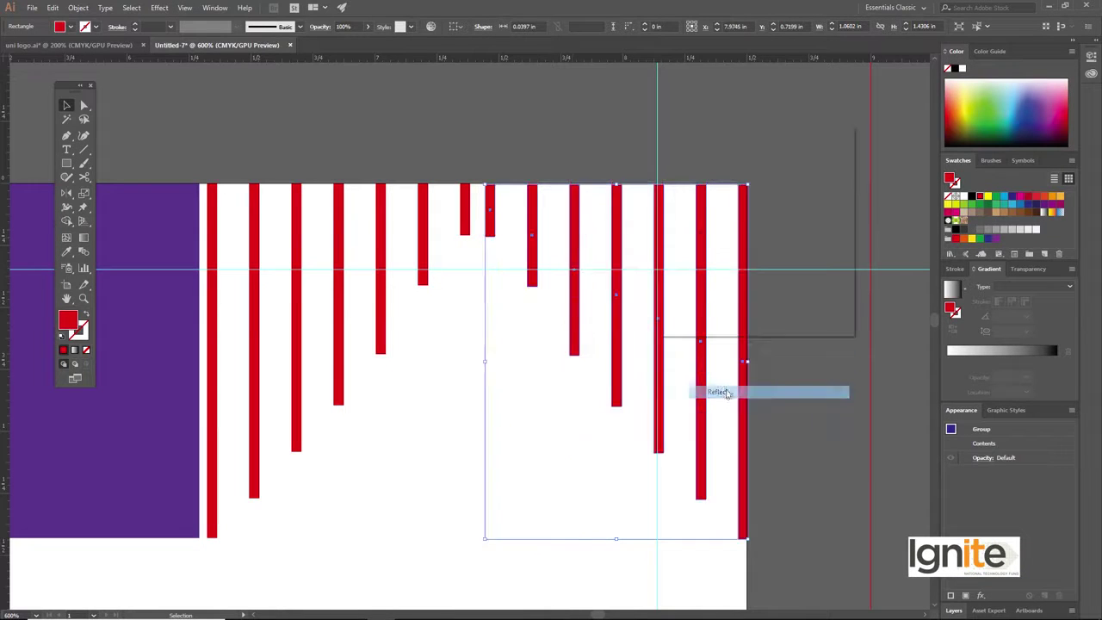
{"action": "left_click", "coordinate": [761, 313]}
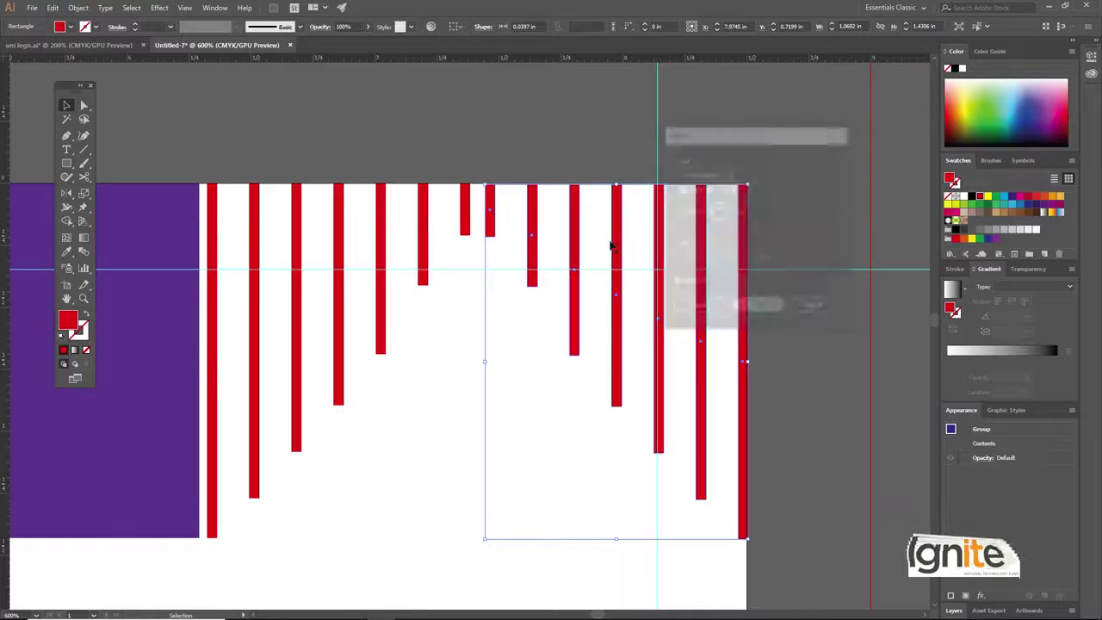
{"action": "left_click", "coordinate": [481, 150]}
{"action": "key", "text": "z"}
{"action": "left_click", "coordinate": [452, 395], "text": "alt"}
{"action": "left_click", "coordinate": [451, 395], "text": "alt"}
{"action": "left_click", "coordinate": [422, 298], "text": "alt"}
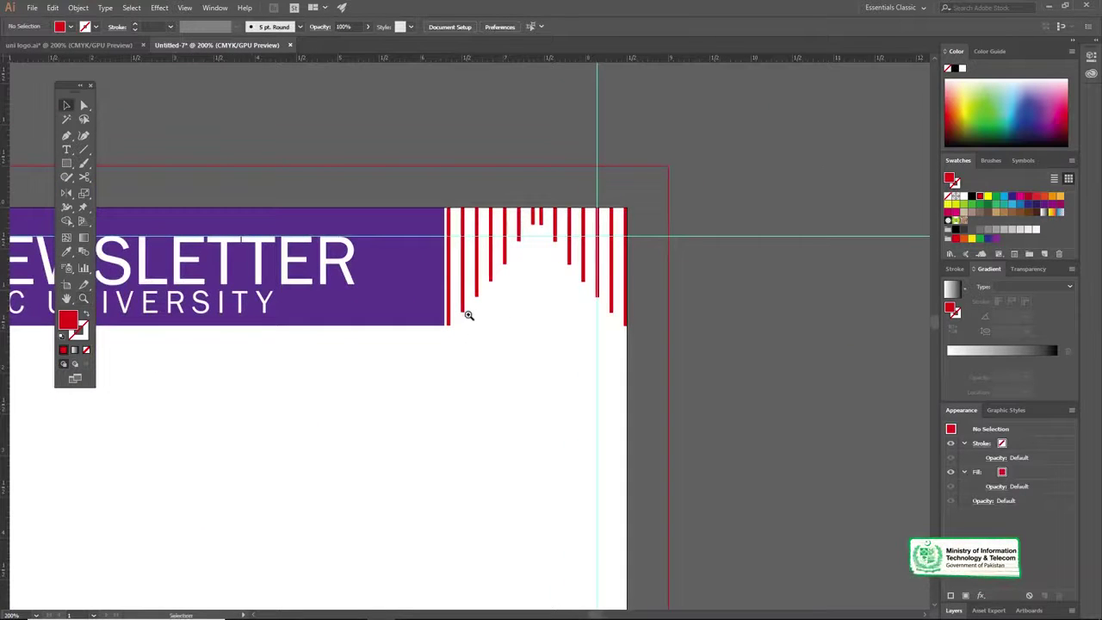
{"action": "left_click_drag", "start_coordinate": [269, 198], "coordinate": [304, 164]}
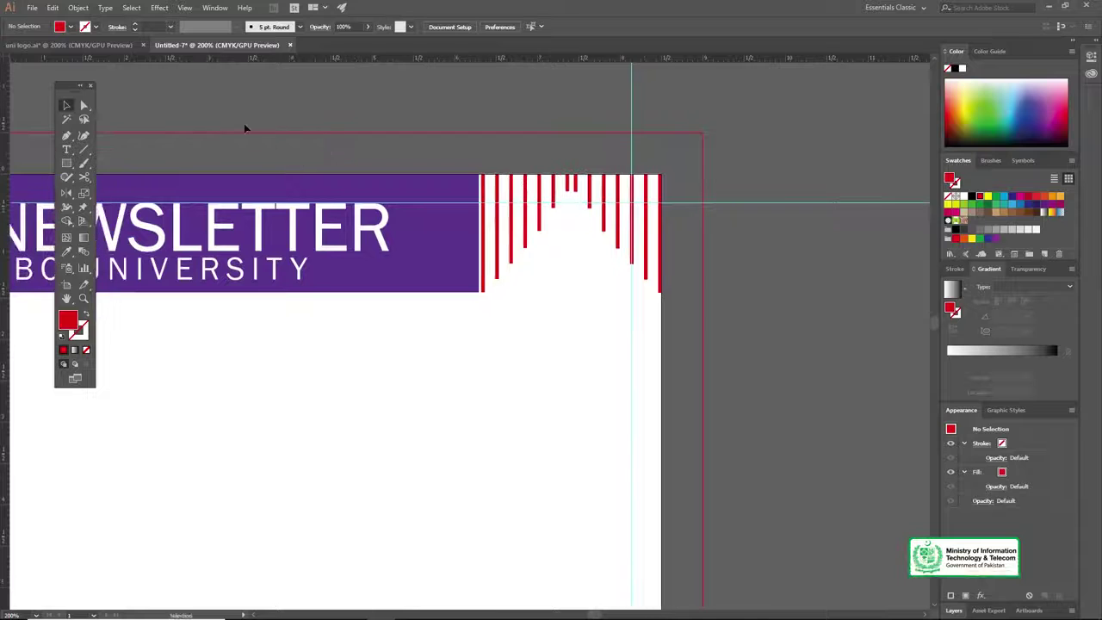
Step: Copy the ABCUniversity logo group from uni logo.ai and paste it into the newsletter document
{"action": "left_click", "coordinate": [125, 40]}
{"action": "left_click", "coordinate": [441, 235]}
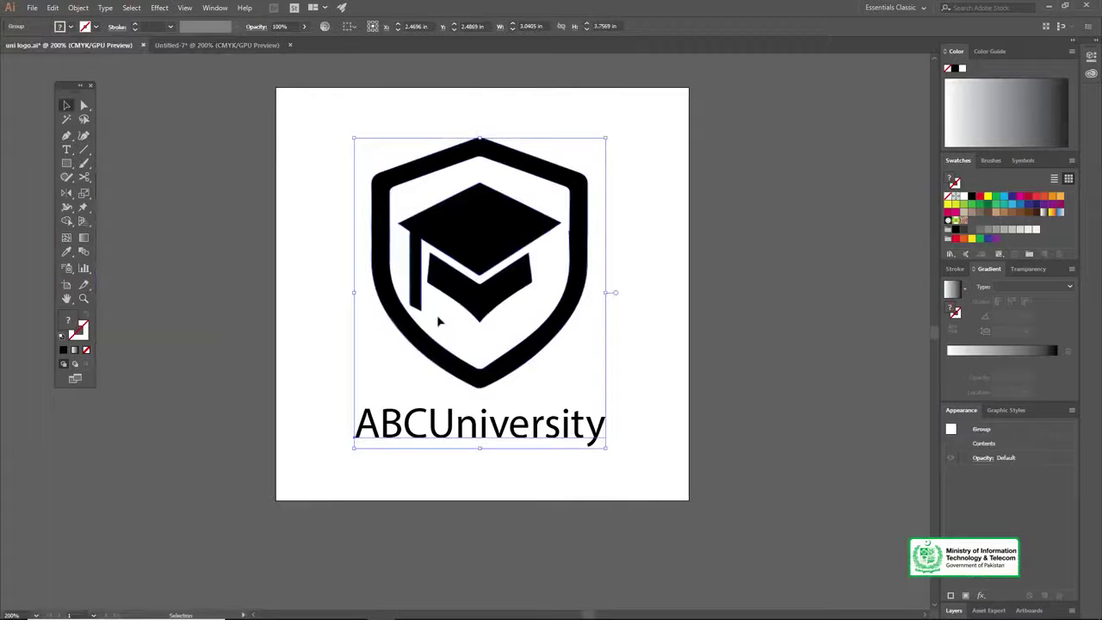
{"action": "left_click", "coordinate": [241, 46]}
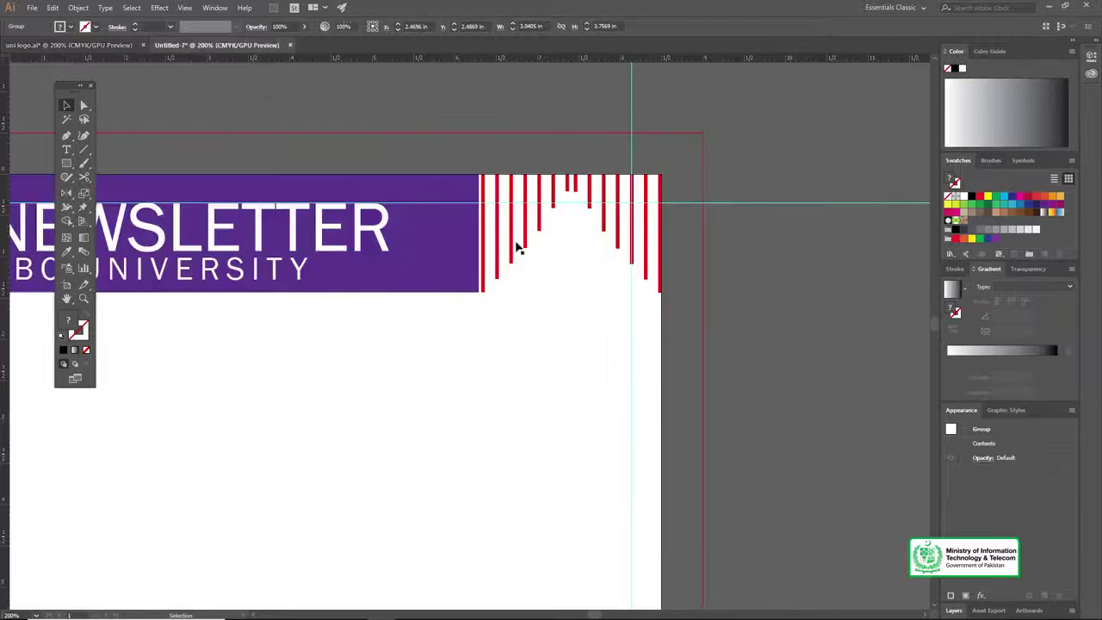
{"action": "key", "text": "ctrl+v"}
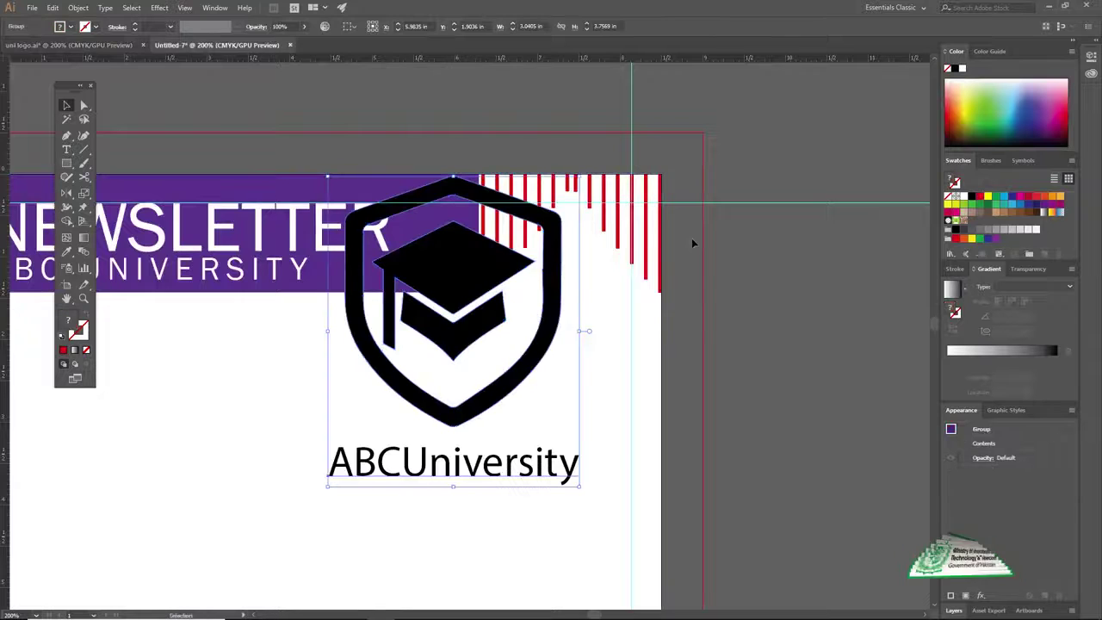
Step: Shrink the pasted logo to about 1.65 in wide and place it centrally beneath the stepped red bars
{"action": "left_click_drag", "start_coordinate": [474, 267], "coordinate": [585, 317]}
{"action": "left_click_drag", "start_coordinate": [691, 228], "coordinate": [653, 253]}
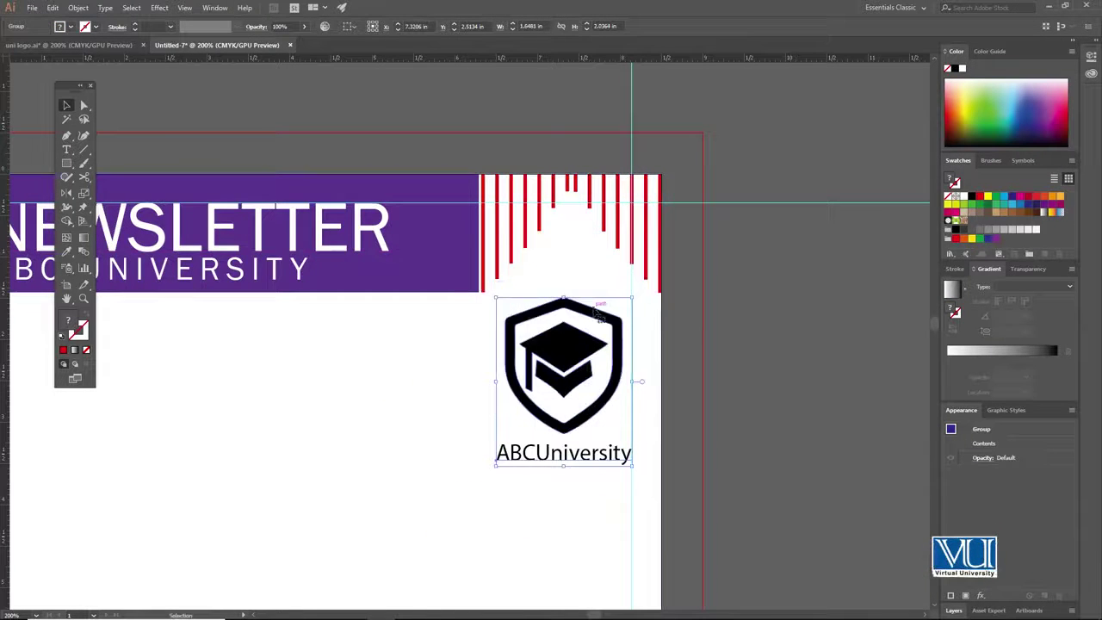
{"action": "left_click_drag", "start_coordinate": [594, 312], "coordinate": [602, 264]}
Step: Scale the logo down to about 1.46 in wide and nudge it up and left between the longer red bars
{"action": "key", "text": "z"}
{"action": "left_click", "coordinate": [556, 338], "text": "alt"}
{"action": "left_click", "coordinate": [468, 336]}
{"action": "left_click", "coordinate": [467, 336]}
{"action": "key", "text": "v"}
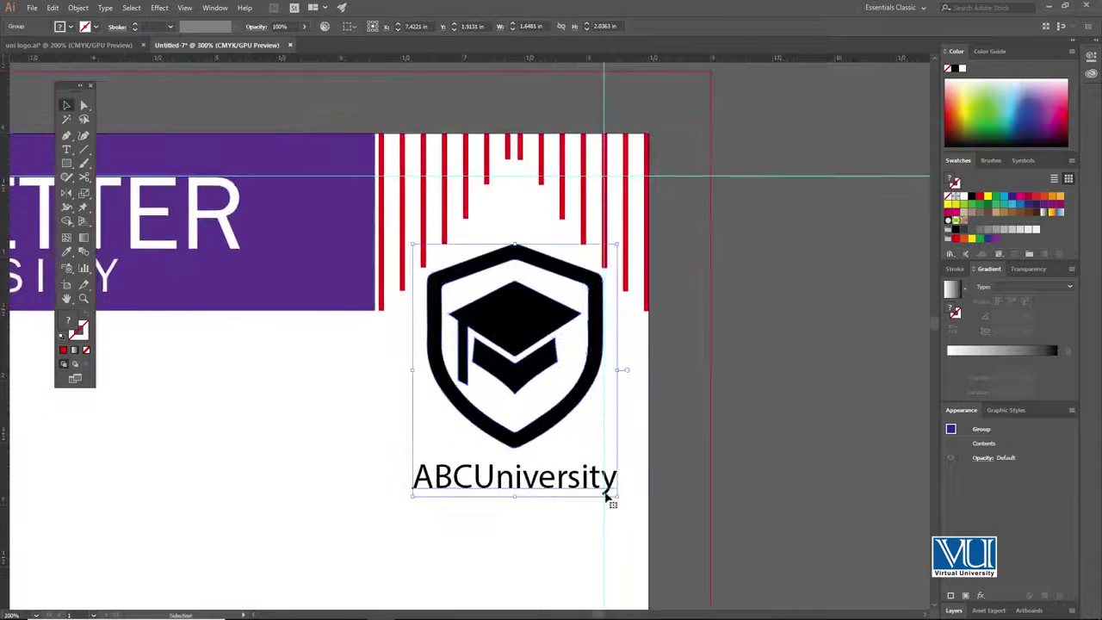
{"action": "left_click_drag", "start_coordinate": [618, 496], "coordinate": [605, 481]}
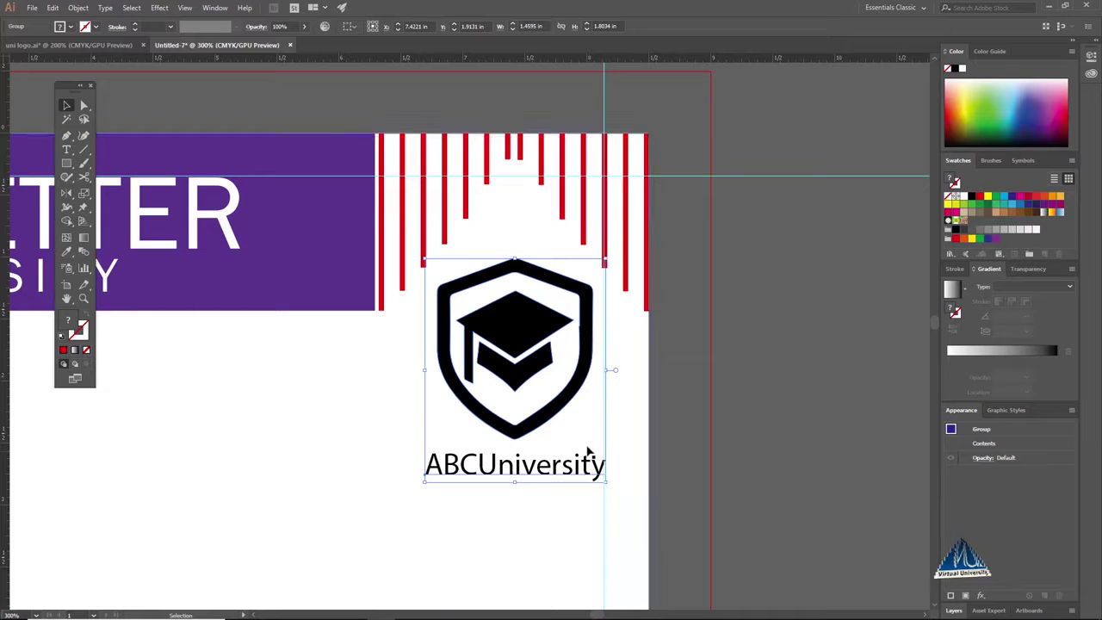
{"action": "key", "text": "Up"}
{"action": "key", "text": "Up"}
{"action": "key", "text": "Up"}
{"action": "key", "text": "Up"}
{"action": "key", "text": "Up"}
{"action": "key", "text": "Up"}
{"action": "key", "text": "Up"}
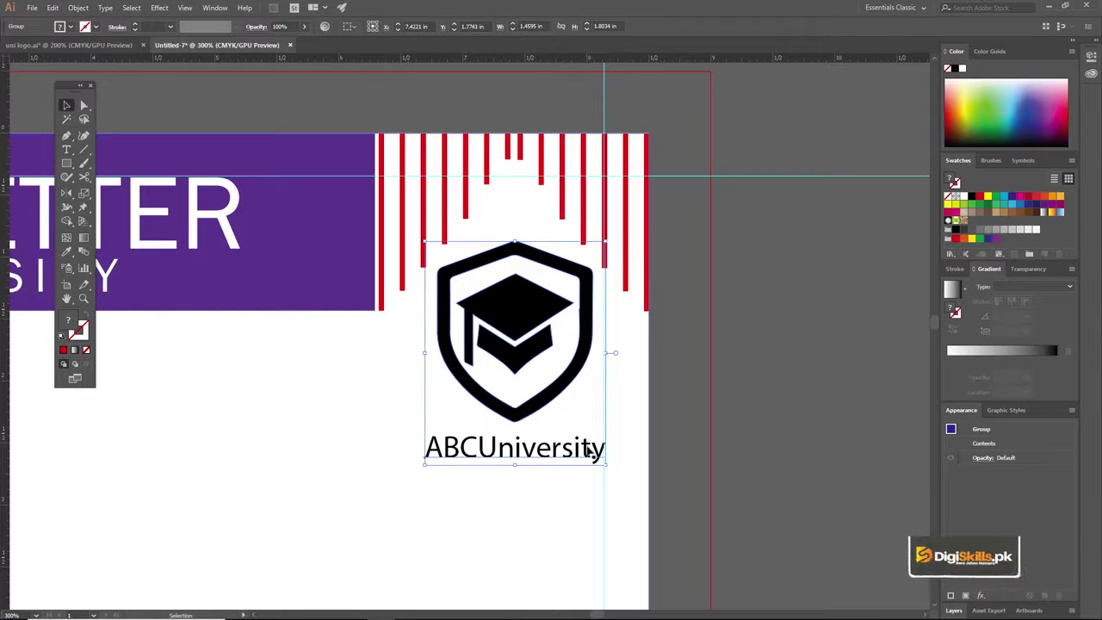
{"action": "key", "text": "Left"}
Step: Shrink the logo further about its centre and raise it into the arch formed by the red bars
{"action": "key", "text": "z"}
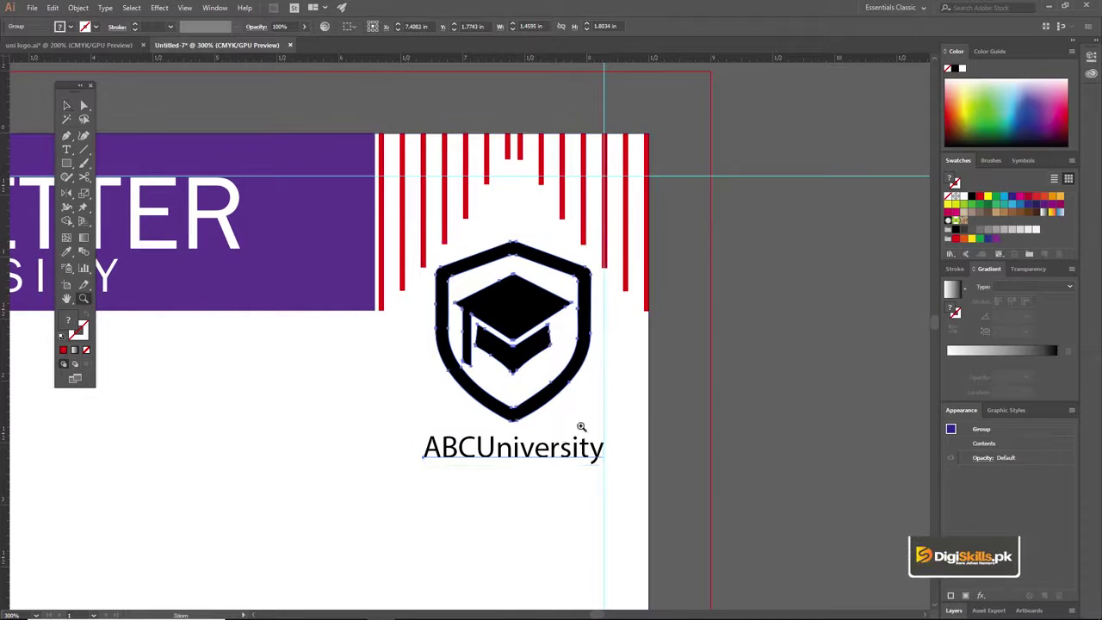
{"action": "left_click", "coordinate": [448, 380], "text": "alt"}
{"action": "left_click", "coordinate": [372, 361], "text": "alt"}
{"action": "left_click", "coordinate": [423, 350], "text": "alt"}
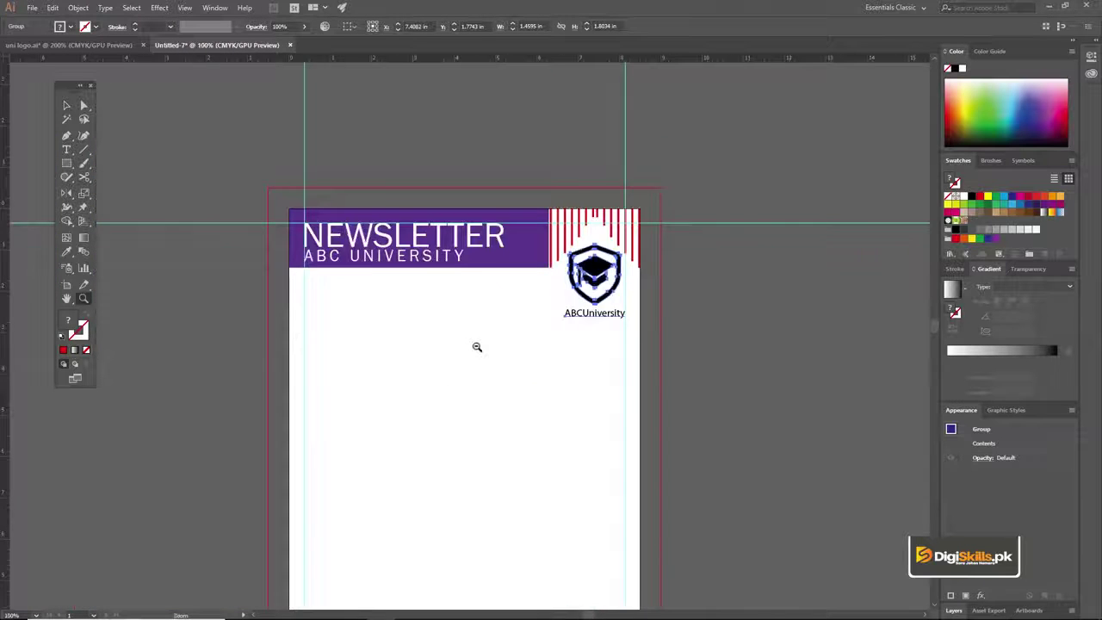
{"action": "left_click", "coordinate": [478, 347], "text": "alt"}
{"action": "left_click", "coordinate": [497, 307]}
{"action": "left_click", "coordinate": [499, 310]}
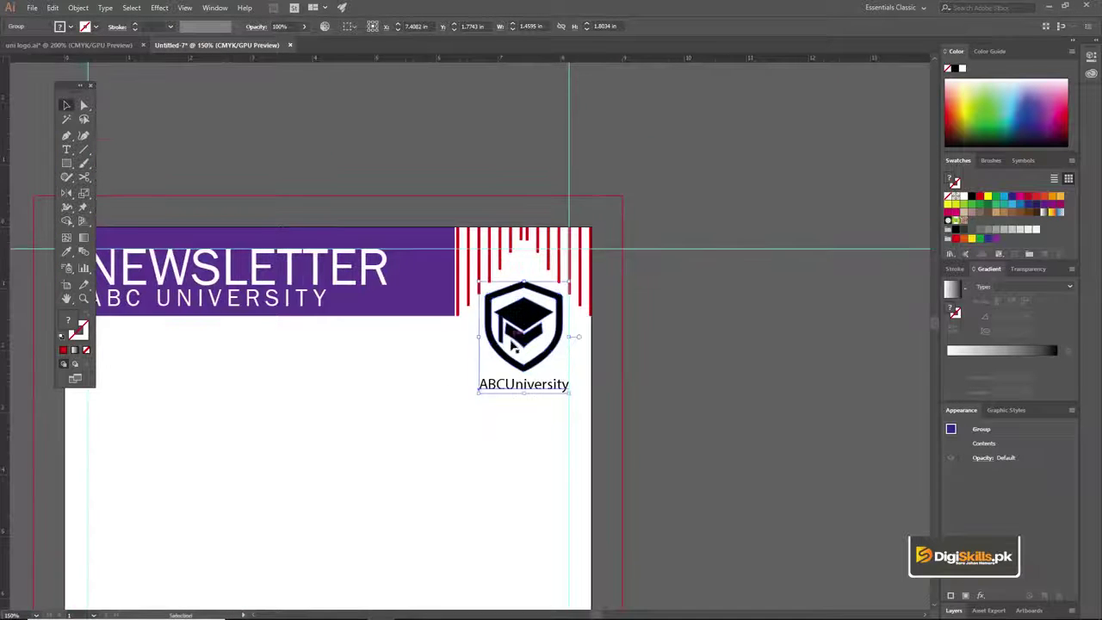
{"action": "left_click", "coordinate": [508, 339]}
{"action": "key", "text": "v"}
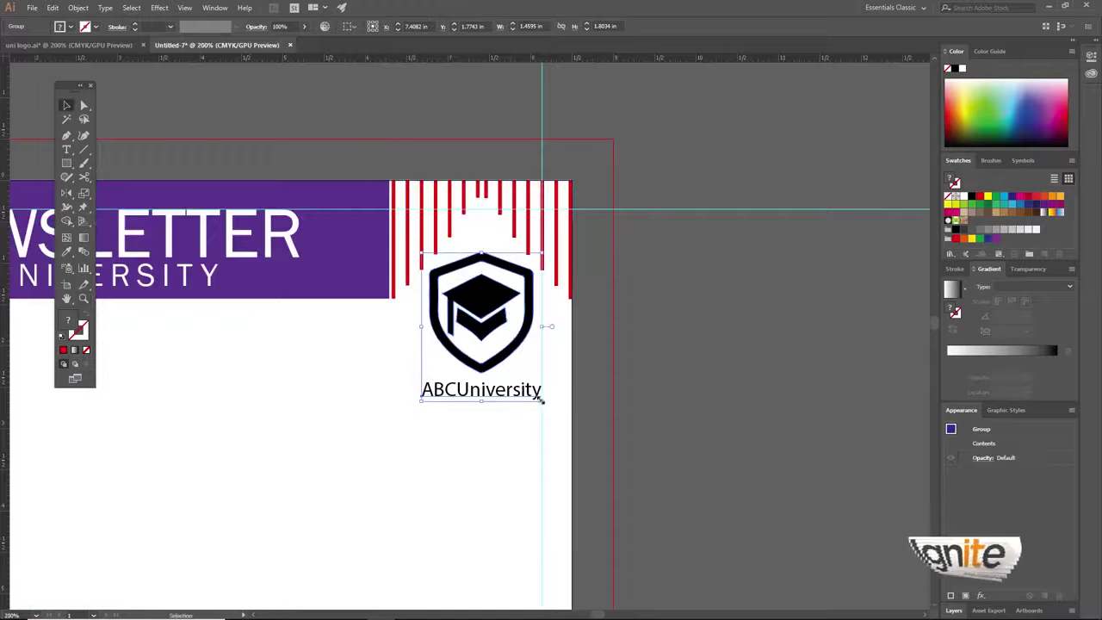
{"action": "left_click_drag", "start_coordinate": [540, 399], "coordinate": [518, 372]}
{"action": "left_click_drag", "start_coordinate": [492, 338], "coordinate": [492, 284]}
Step: Draw a rectangle about 8.14 × 8.01 in from the left guide to the artboard's lower-right corner and fill it with the banner's purple
{"action": "key", "text": "z"}
{"action": "left_click", "coordinate": [492, 376], "text": "alt"}
{"action": "left_click", "coordinate": [490, 377], "text": "alt"}
{"action": "key", "text": "v"}
{"action": "left_click", "coordinate": [488, 376]}
{"action": "left_click_drag", "start_coordinate": [488, 376], "coordinate": [484, 283]}
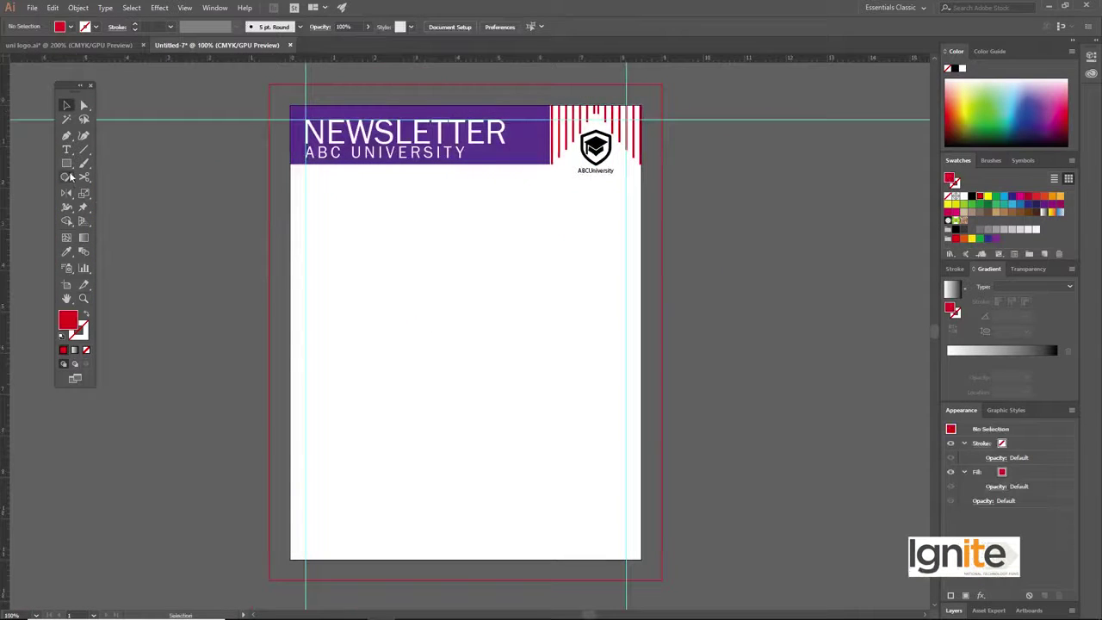
{"action": "left_click_drag", "start_coordinate": [351, 328], "coordinate": [641, 559]}
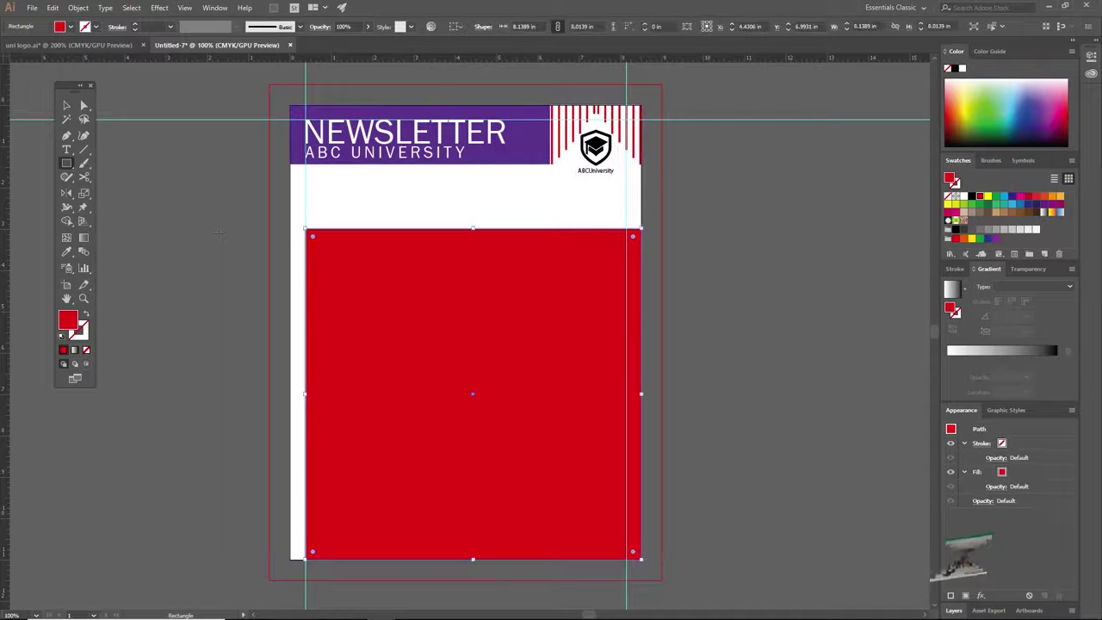
{"action": "key", "text": "i"}
{"action": "left_click", "coordinate": [352, 111]}
{"action": "left_click", "coordinate": [67, 105]}
{"action": "left_click", "coordinate": [238, 188]}
Step: Adjust the purple rectangle's left edge to meet the vertical guide, making the rectangle 8.125 in wide
{"action": "key", "text": "z"}
{"action": "left_click", "coordinate": [354, 379]}
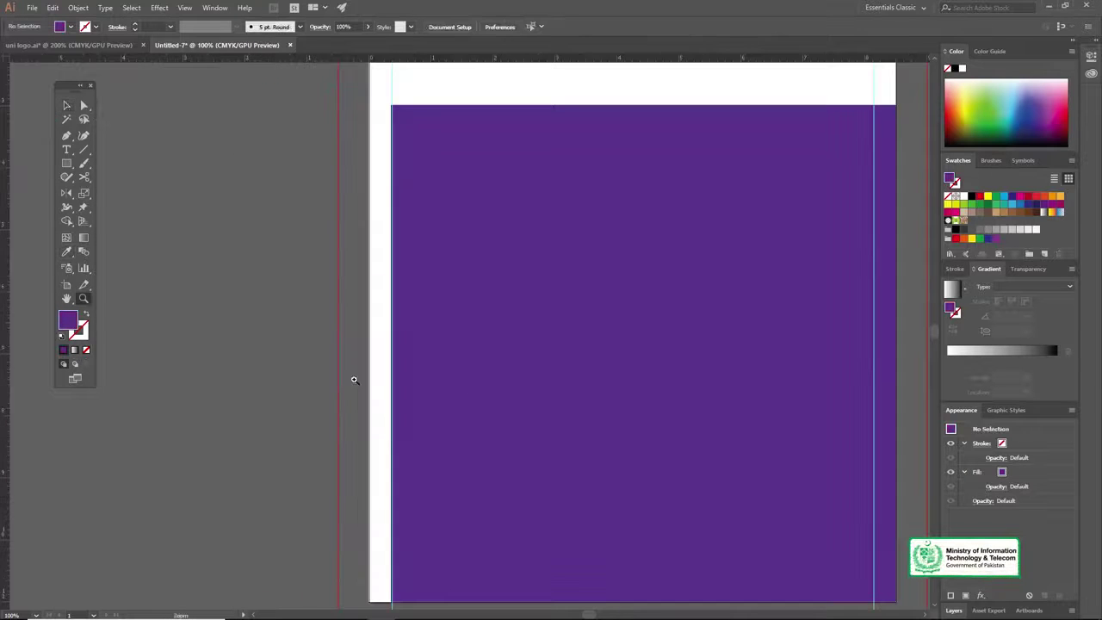
{"action": "key", "text": "v"}
{"action": "left_click_drag", "start_coordinate": [462, 318], "coordinate": [418, 283]}
{"action": "left_click", "coordinate": [364, 383]}
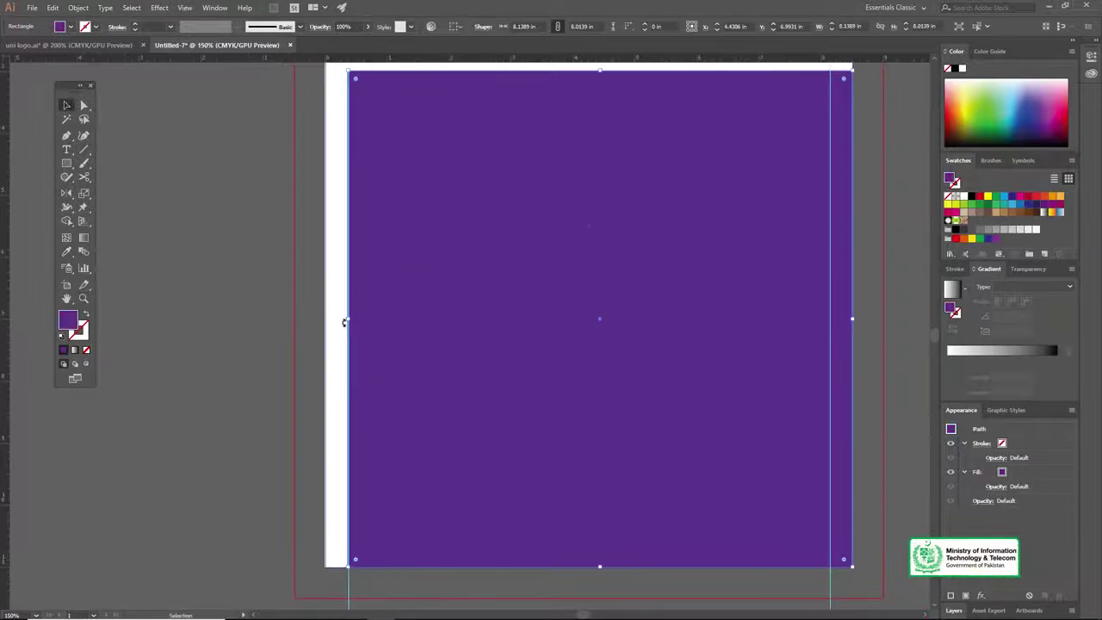
{"action": "left_click", "coordinate": [336, 572]}
{"action": "left_click_drag", "start_coordinate": [531, 236], "coordinate": [505, 416]}
{"action": "left_click", "coordinate": [576, 258]}
{"action": "left_click_drag", "start_coordinate": [574, 252], "coordinate": [572, 174]}
{"action": "key", "text": "ctrl+z"}
{"action": "left_click_drag", "start_coordinate": [526, 341], "coordinate": [496, 354]}
Step: Draw a rectangle about 4.74 × 4.18 in over the purple block's upper-left area and fill it white
{"action": "key", "text": "z"}
{"action": "left_click", "coordinate": [478, 391], "text": "alt"}
{"action": "key", "text": "v"}
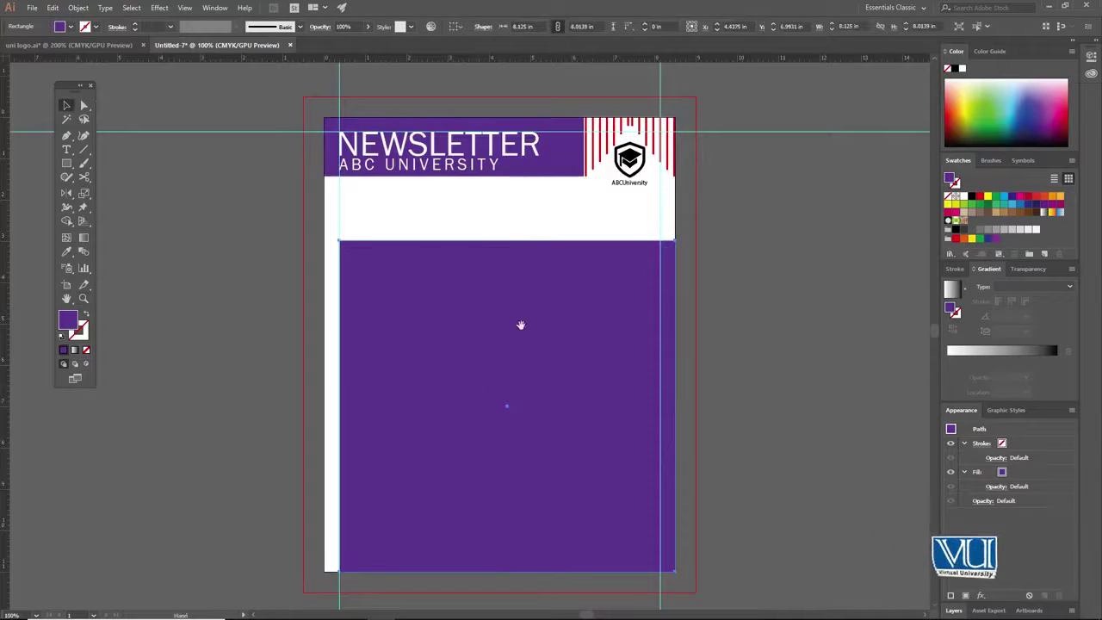
{"action": "left_click_drag", "start_coordinate": [520, 325], "coordinate": [521, 321]}
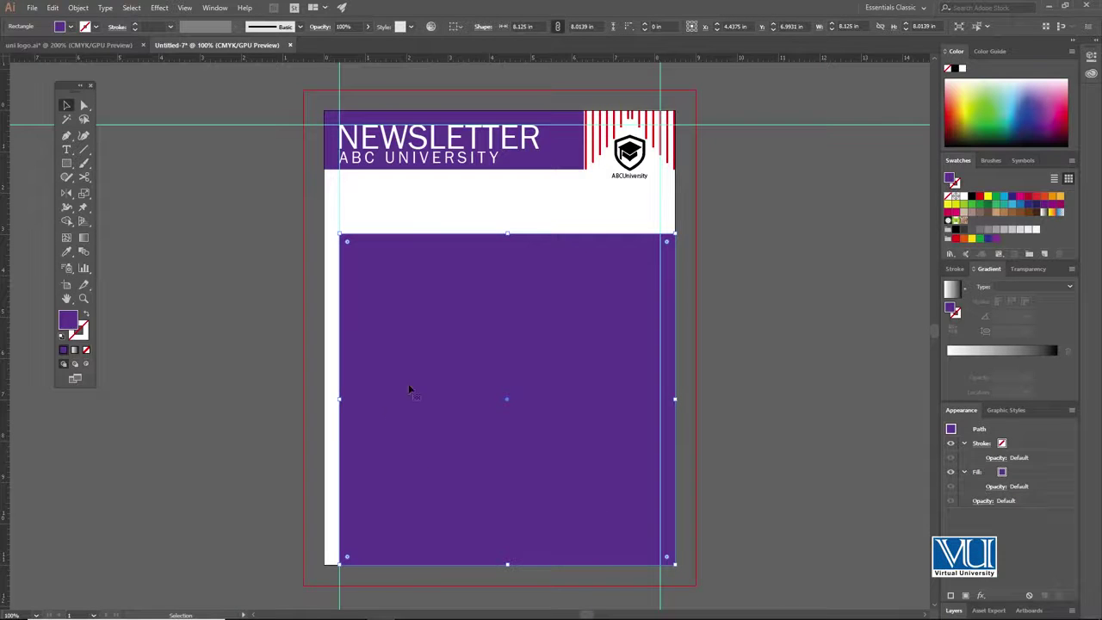
{"action": "key", "text": "m"}
{"action": "left_click_drag", "start_coordinate": [343, 235], "coordinate": [538, 406]}
{"action": "key", "text": "v"}
{"action": "left_click", "coordinate": [73, 27]}
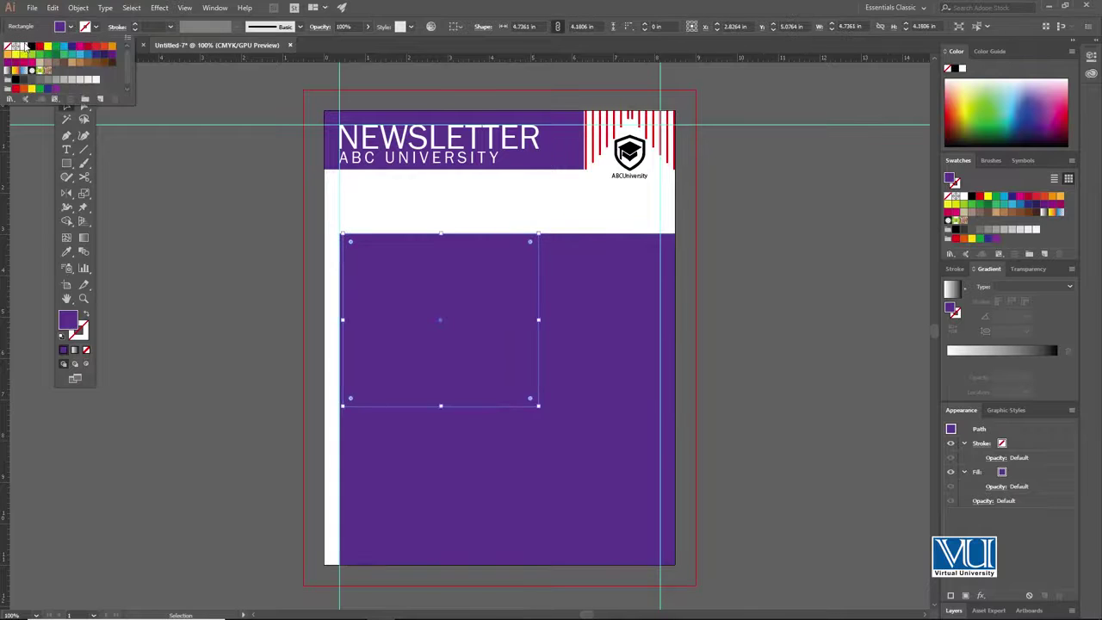
{"action": "left_click", "coordinate": [24, 45]}
Step: Align the white rectangle with the left guide and resize it to about 5.22 × 3.03 in
{"action": "left_click", "coordinate": [431, 267]}
{"action": "key", "text": "Left"}
{"action": "key", "text": "Left"}
{"action": "key", "text": "Left"}
{"action": "key", "text": "Left"}
{"action": "key", "text": "Left"}
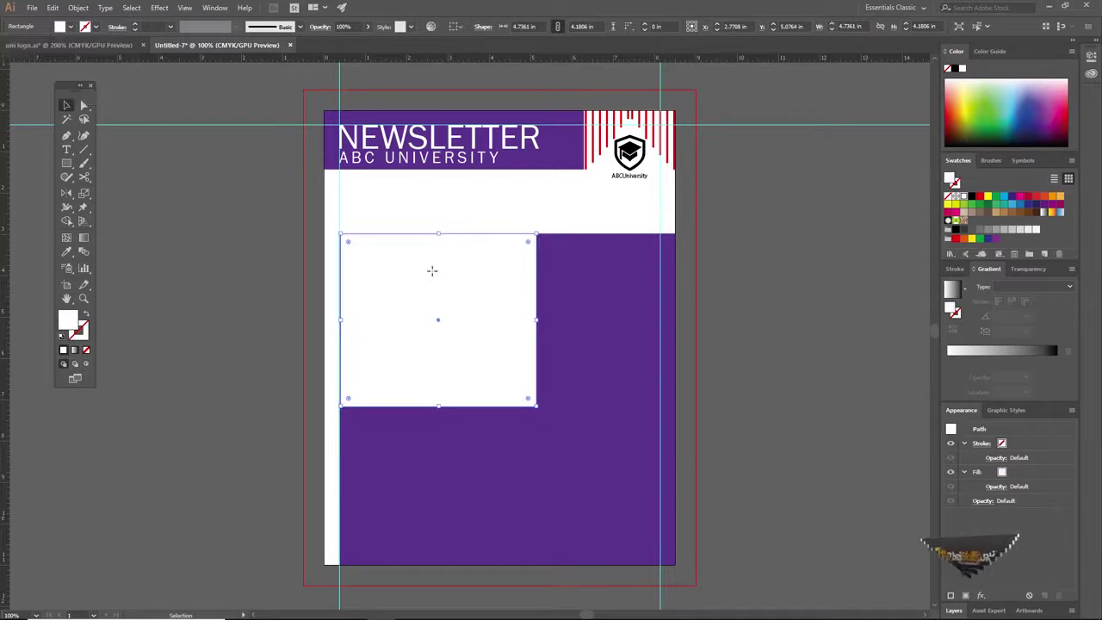
{"action": "left_click_drag", "start_coordinate": [437, 406], "coordinate": [438, 358]}
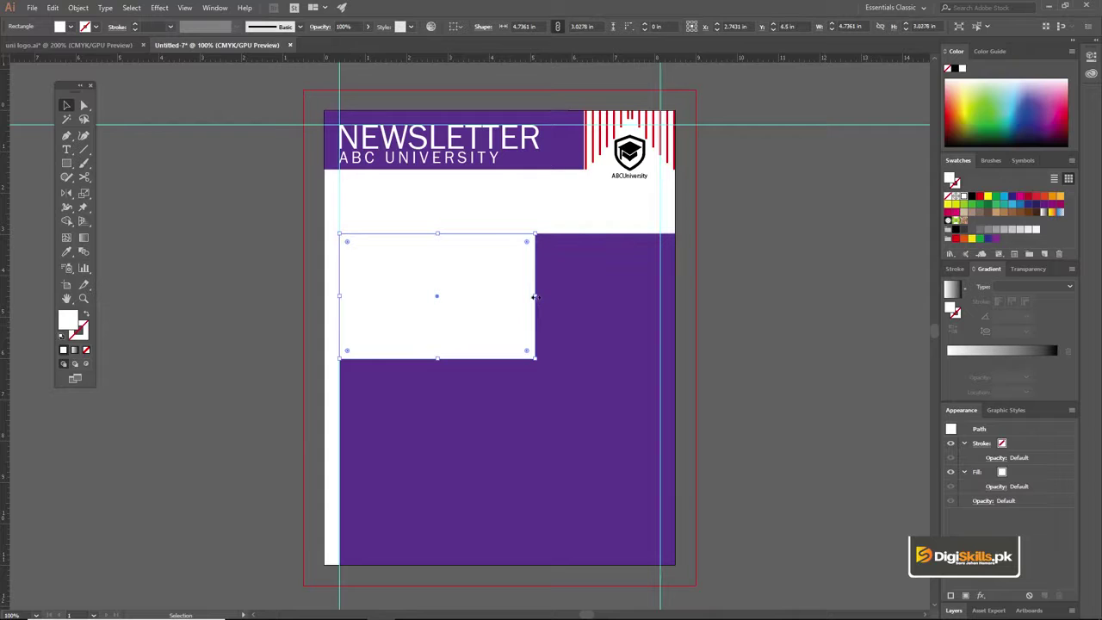
{"action": "left_click_drag", "start_coordinate": [572, 296], "coordinate": [572, 297]}
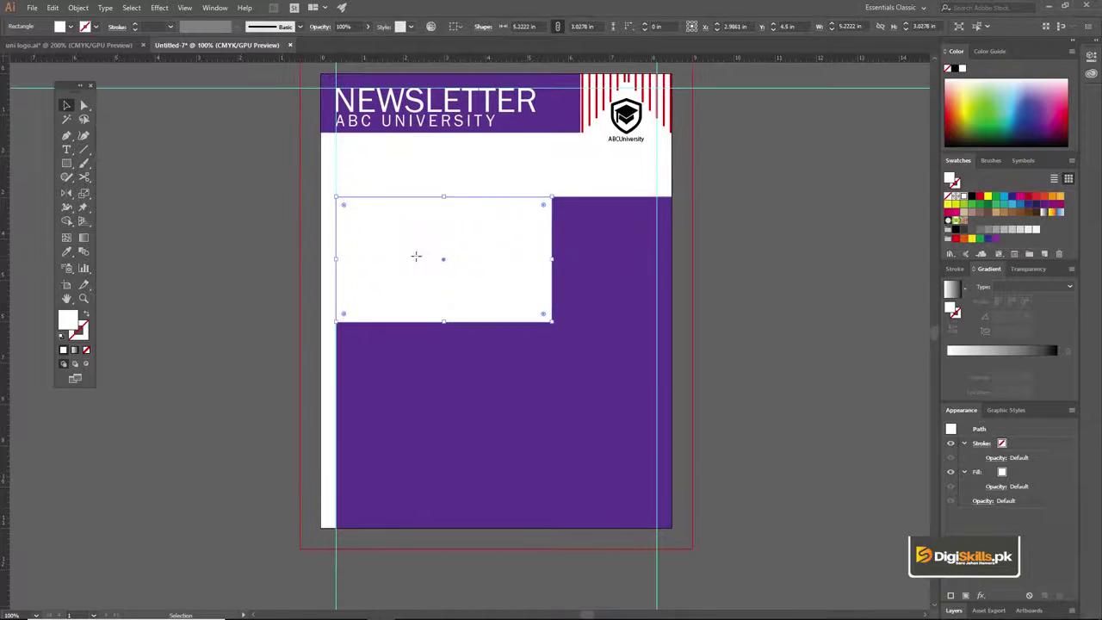
Step: Duplicate the white rectangle to the purple block's lower-left corner and extend the copy upward to about 3.82 in high
{"action": "left_click_drag", "start_coordinate": [424, 301], "coordinate": [434, 446]}
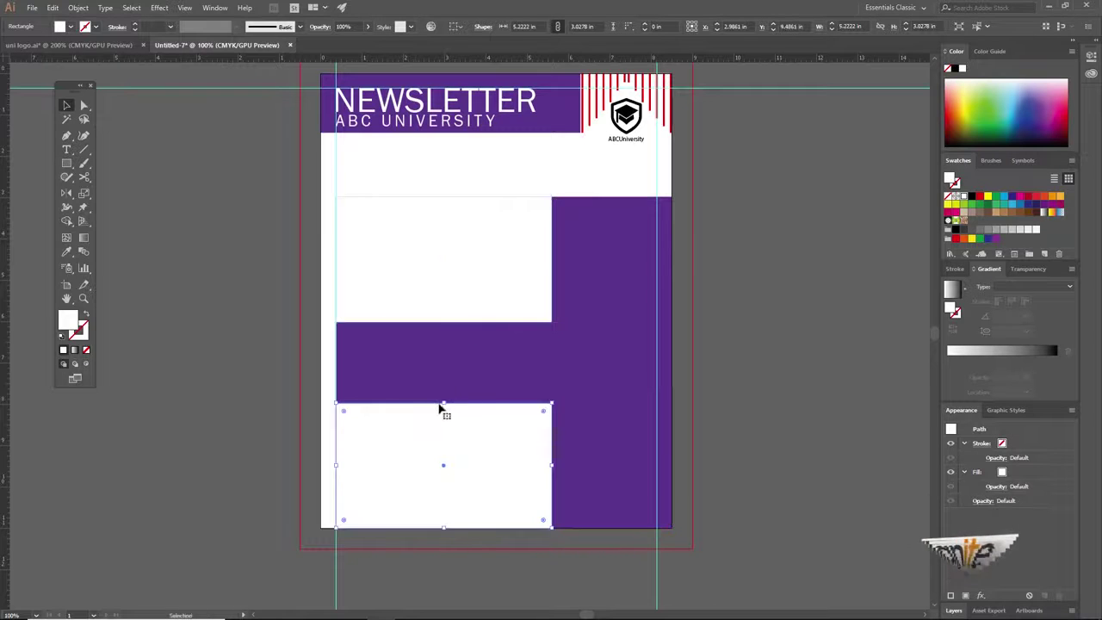
{"action": "left_click_drag", "start_coordinate": [444, 401], "coordinate": [444, 371]}
{"action": "left_click_drag", "start_coordinate": [189, 291], "coordinate": [221, 293]}
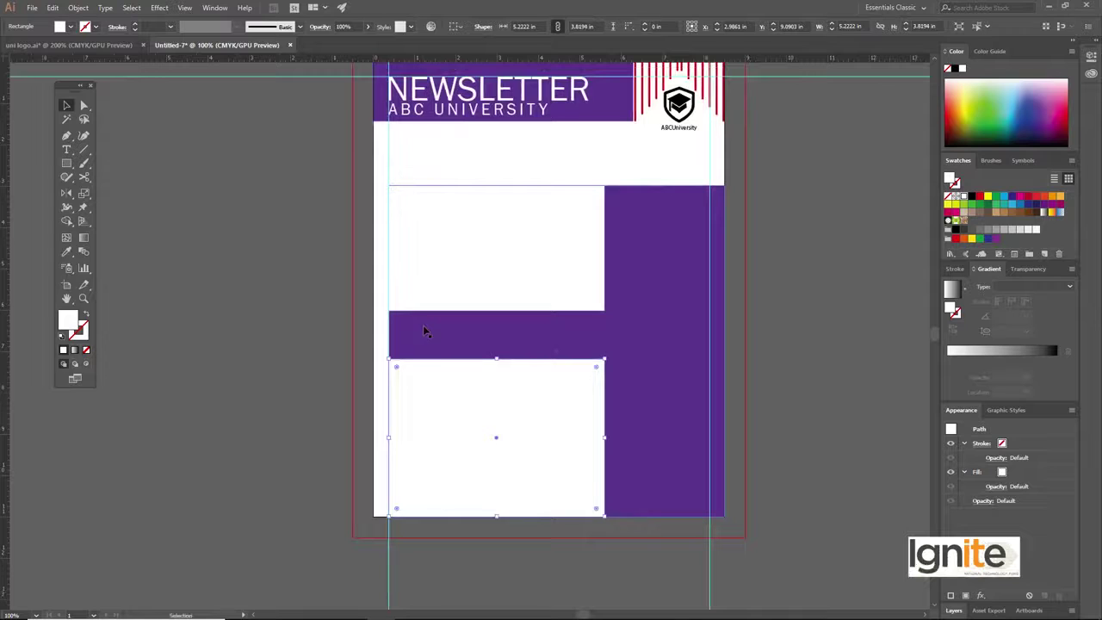
Step: Add the text TITLE to the horizontal purple strip and enlarge it to about 39 pt
{"action": "key", "text": "t"}
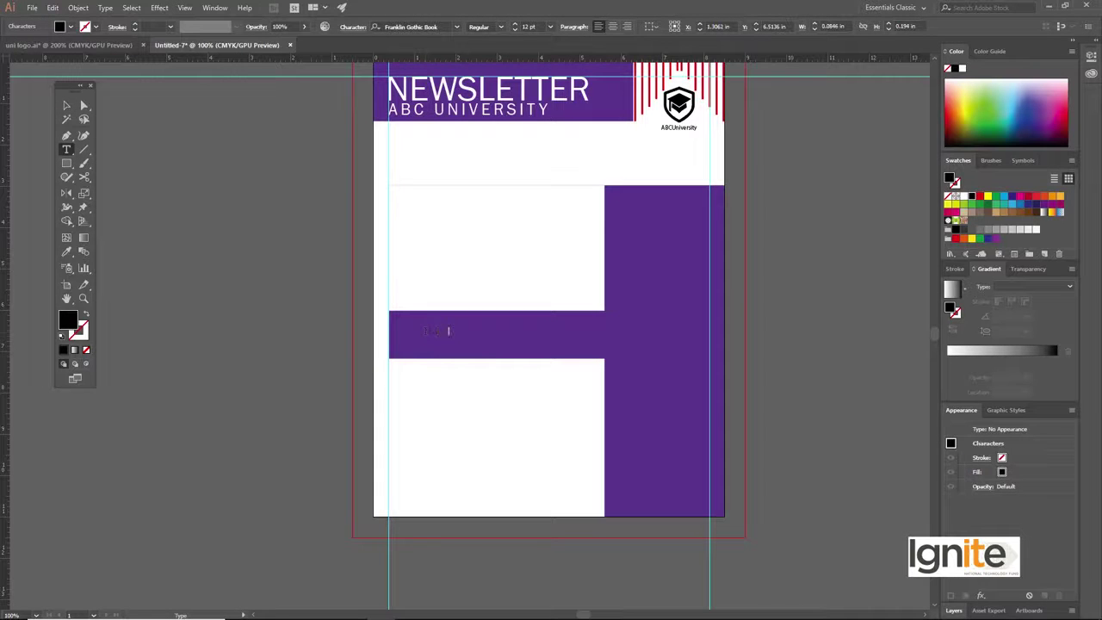
{"action": "left_click", "coordinate": [67, 105]}
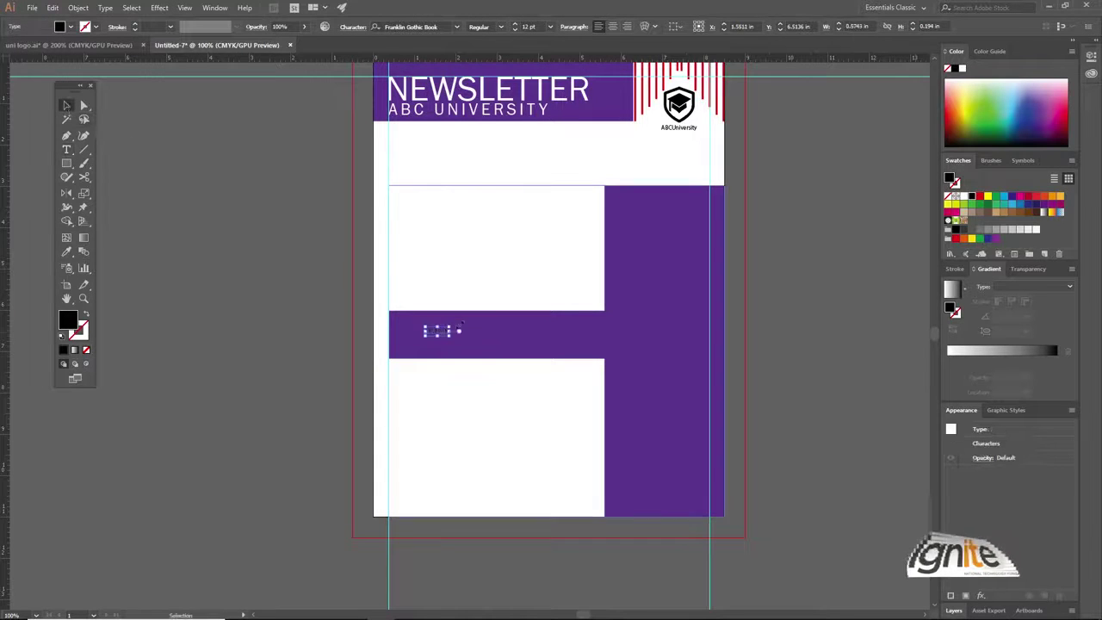
{"action": "key", "text": "z"}
{"action": "left_click", "coordinate": [444, 328]}
{"action": "left_click", "coordinate": [445, 326]}
{"action": "key", "text": "v"}
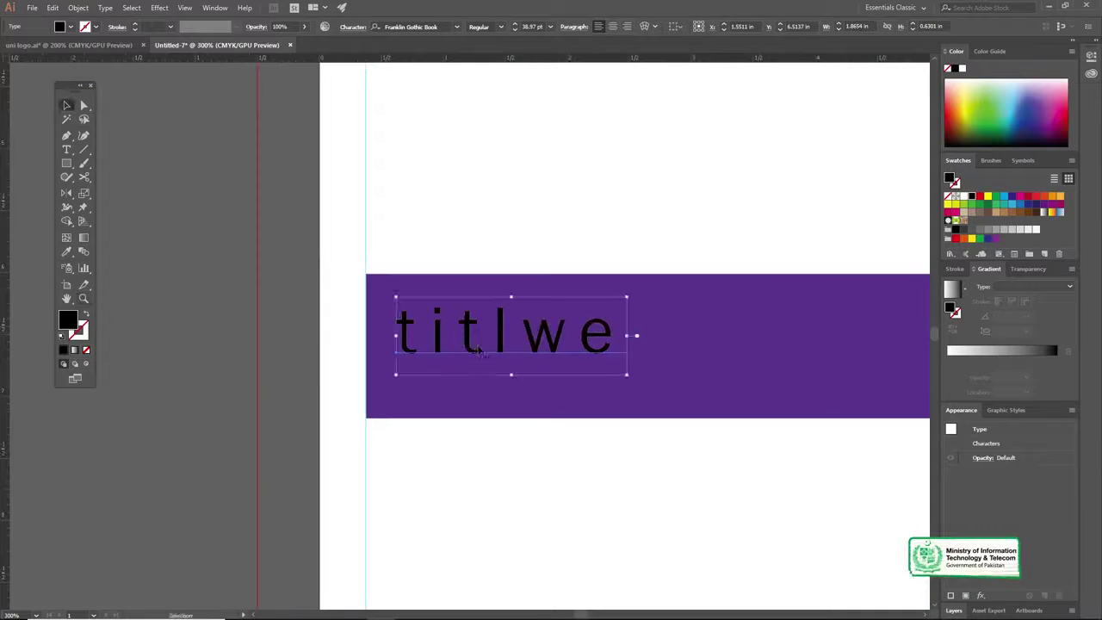
{"action": "double_click", "coordinate": [485, 338]}
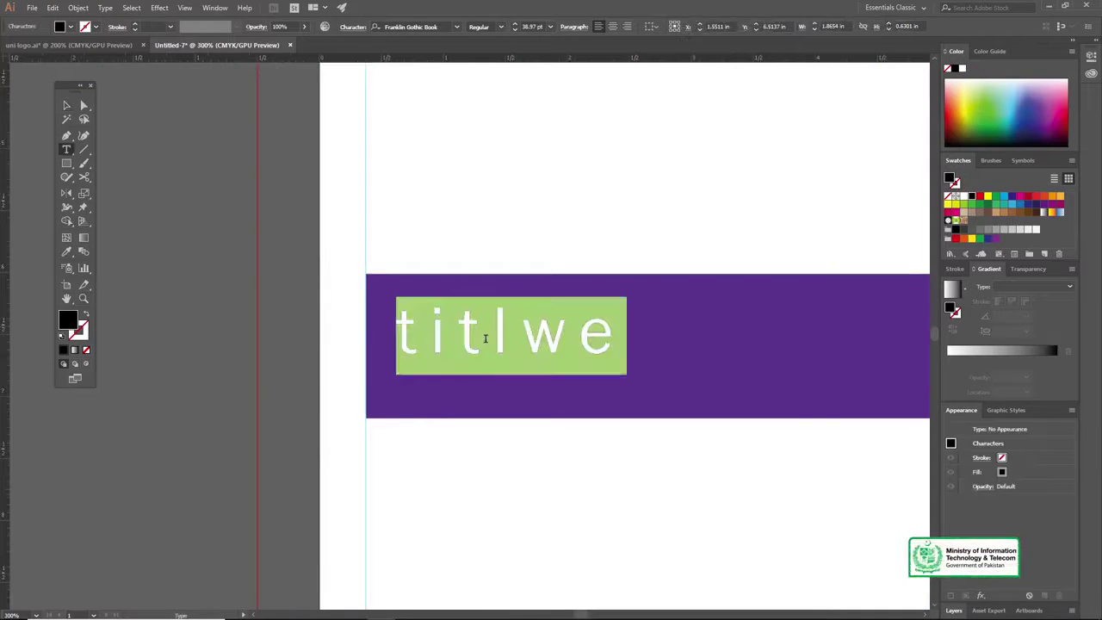
{"action": "type", "text": "TITLE"}
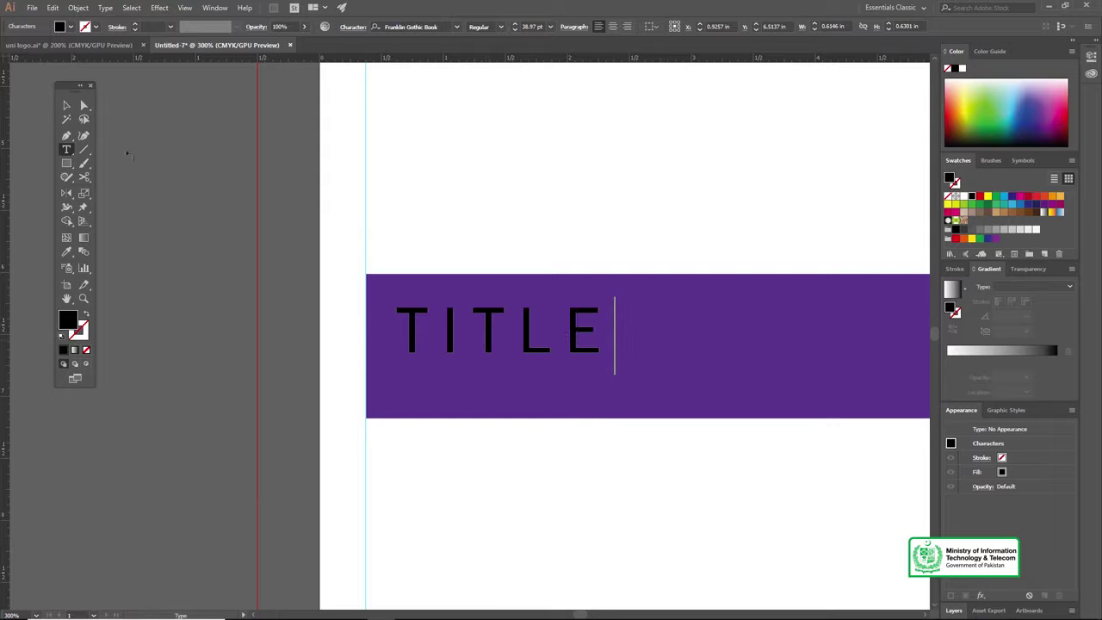
{"action": "left_click", "coordinate": [66, 106]}
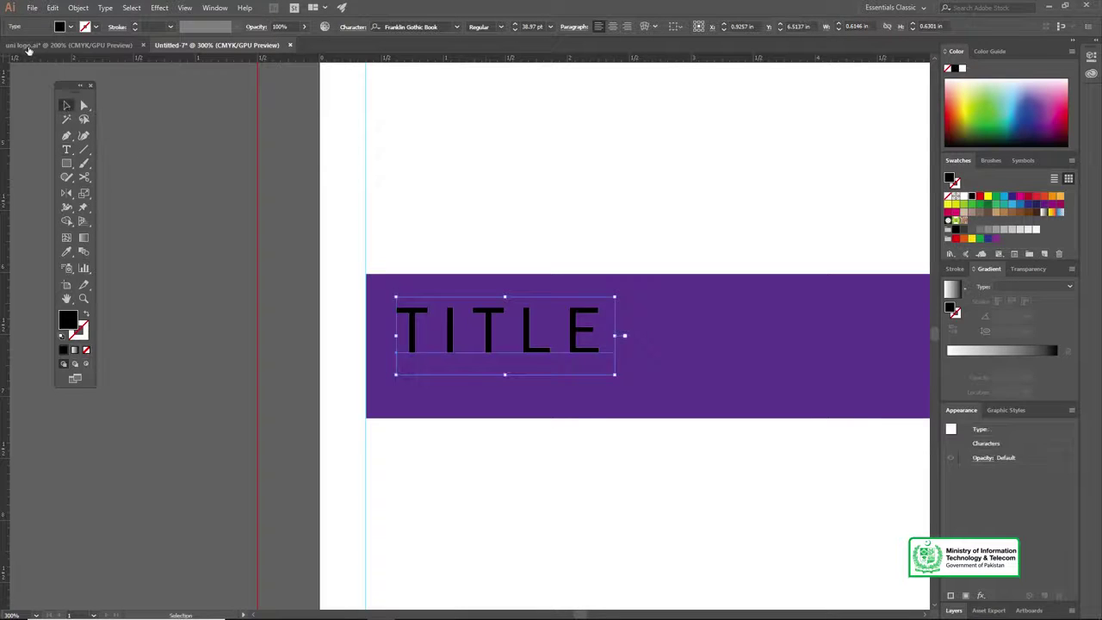
Step: Fill the TITLE text in the purple strip with white
{"action": "left_click", "coordinate": [70, 27]}
{"action": "left_click", "coordinate": [24, 46]}
{"action": "left_click", "coordinate": [68, 31]}
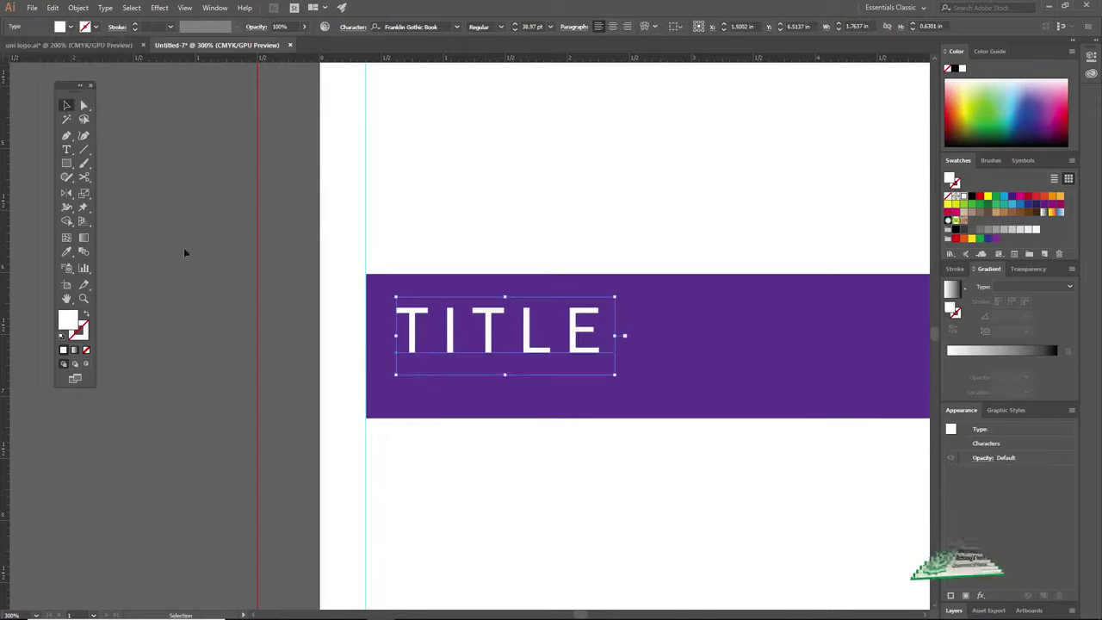
Step: Enlarge the TITLE text to about 60.7 pt and nudge it up and right within the purple strip
{"action": "key", "text": "ctrl+minus"}
{"action": "key", "text": "ctrl+minus"}
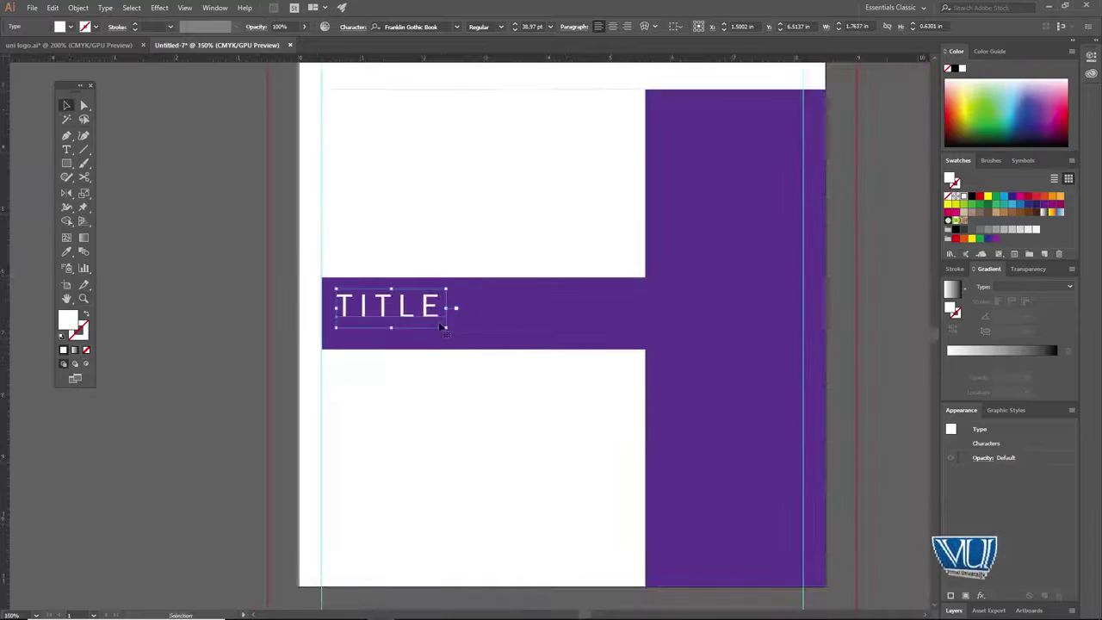
{"action": "left_click_drag", "start_coordinate": [445, 328], "coordinate": [538, 348]}
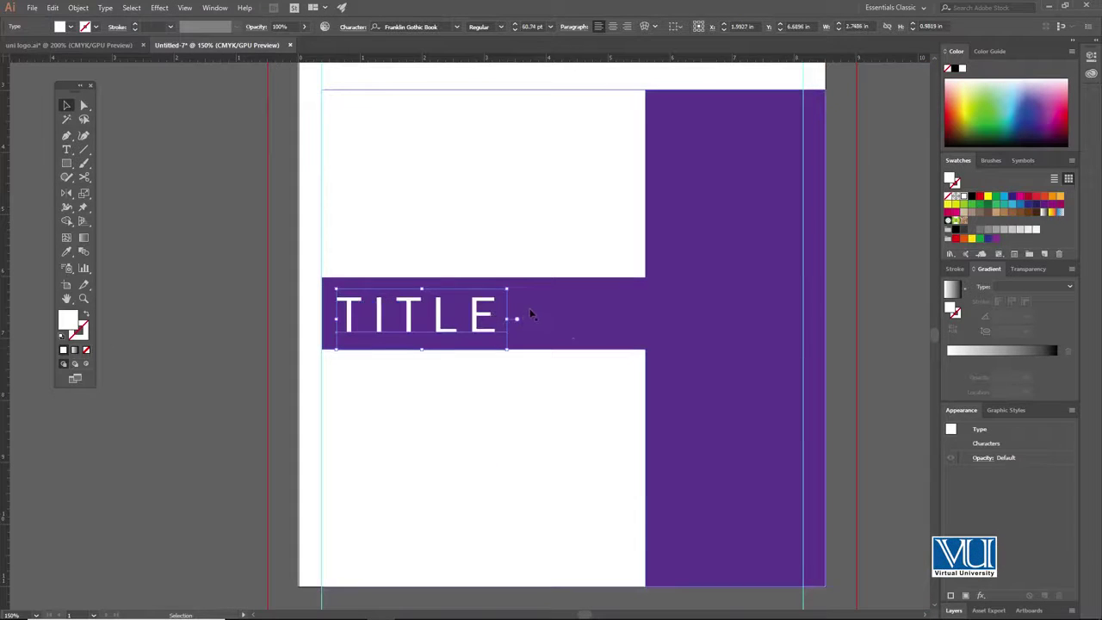
{"action": "left_click", "coordinate": [534, 303], "text": "shift"}
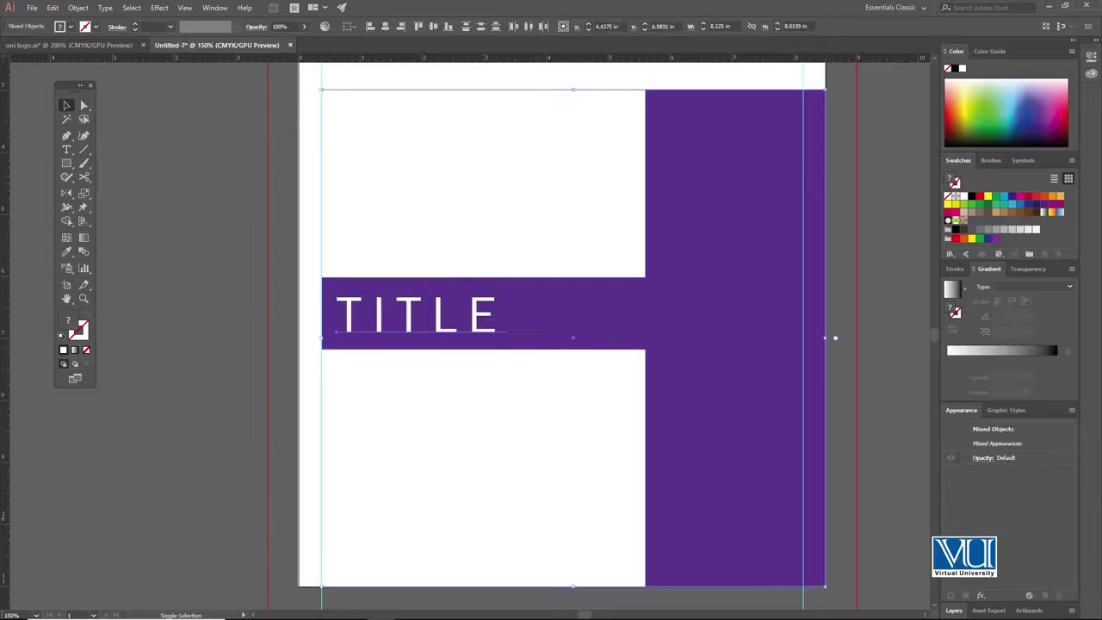
{"action": "left_click", "coordinate": [214, 262]}
{"action": "left_click", "coordinate": [353, 300]}
{"action": "key", "text": "Right"}
{"action": "key", "text": "Up"}
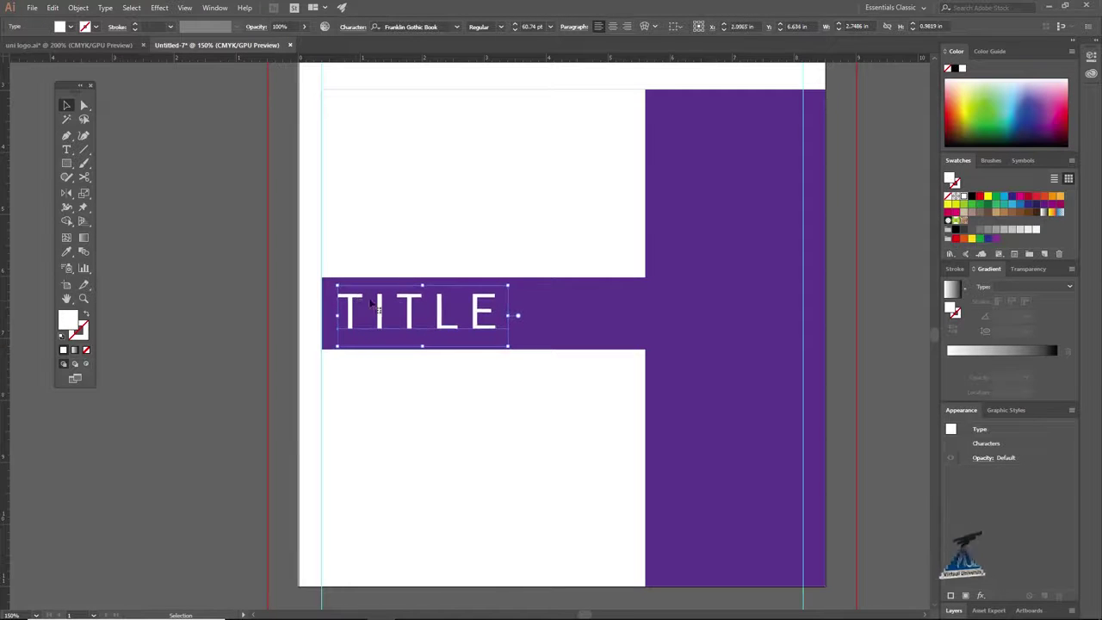
{"action": "key", "text": "z"}
{"action": "left_click", "coordinate": [546, 340], "text": "alt"}
{"action": "left_click", "coordinate": [470, 334], "text": "alt"}
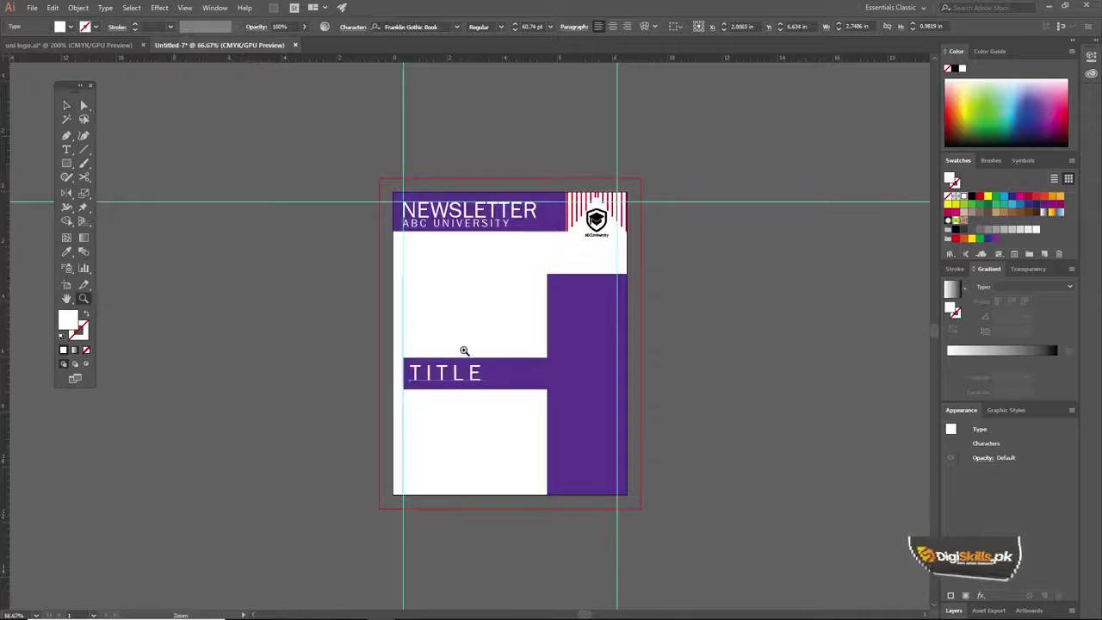
Step: Place the graduation photo Image.png from the file folder into the document and position it over the upper white rectangle
{"action": "left_click", "coordinate": [466, 356]}
{"action": "key", "text": "v"}
{"action": "key", "text": "space"}
{"action": "left_click_drag", "start_coordinate": [492, 260], "coordinate": [480, 274]}
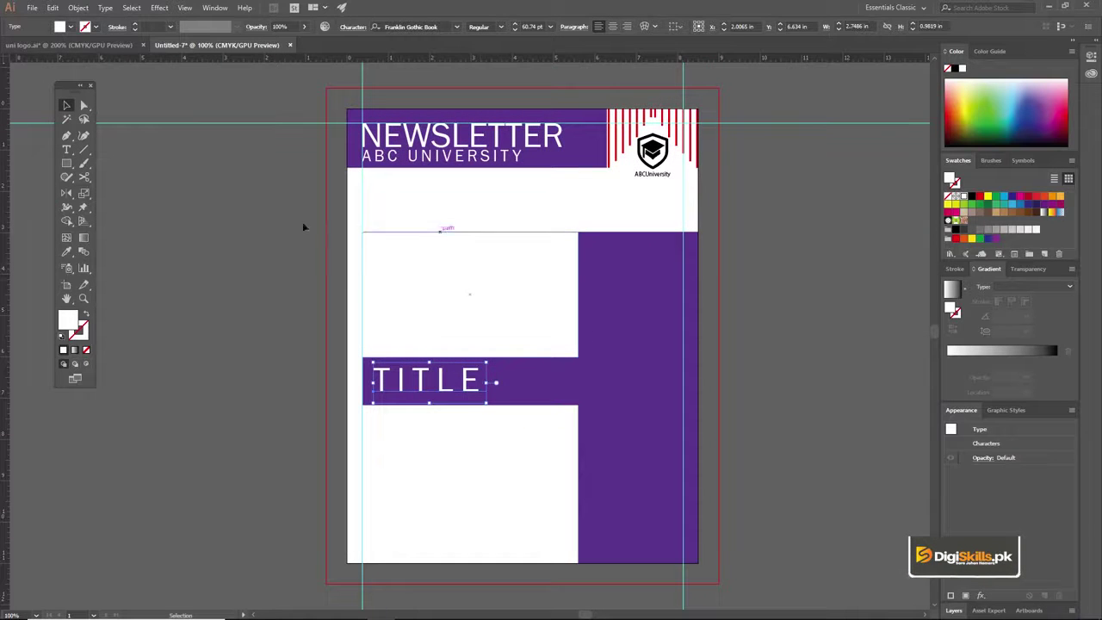
{"action": "left_click", "coordinate": [411, 285]}
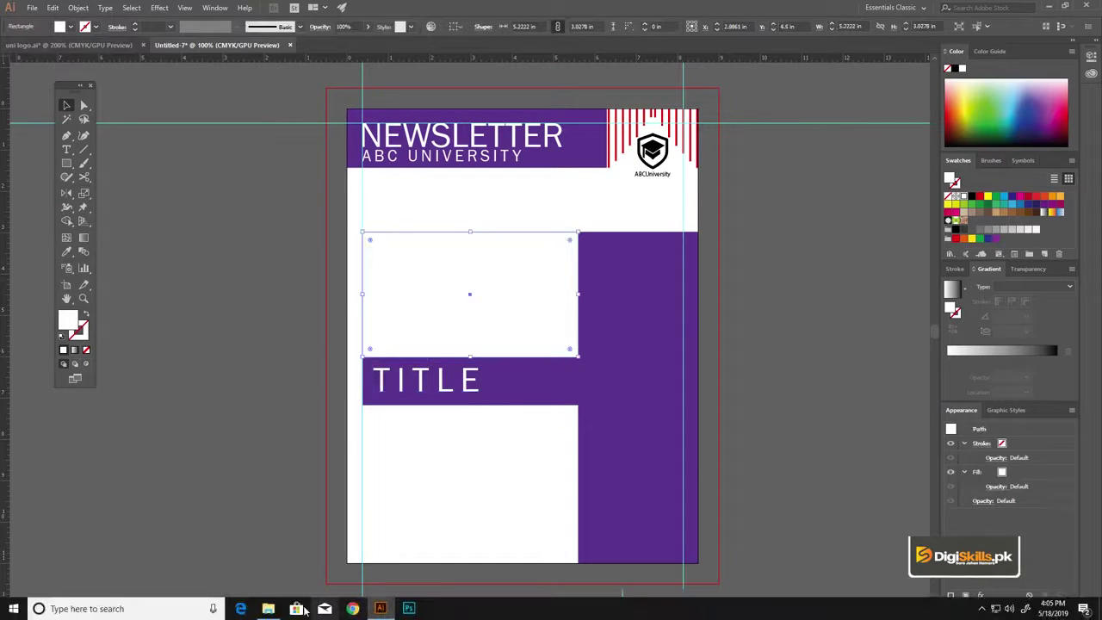
{"action": "left_click", "coordinate": [268, 609]}
{"action": "left_click_drag", "start_coordinate": [300, 76], "coordinate": [224, 354]}
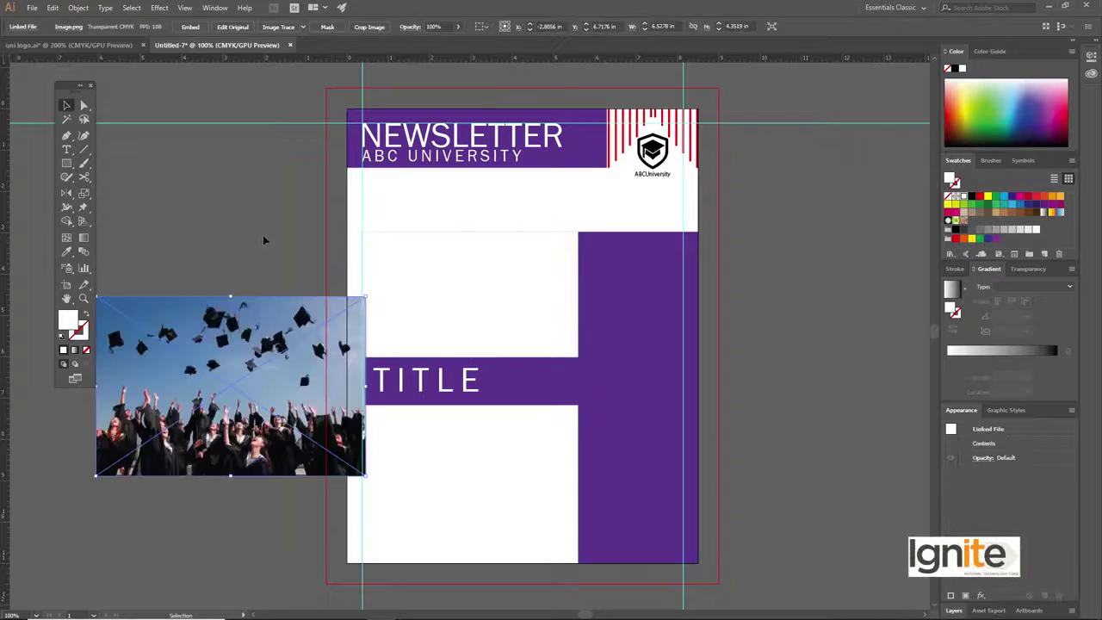
{"action": "left_click_drag", "start_coordinate": [259, 308], "coordinate": [548, 238]}
Step: Bring the upper white rectangle in front of the graduation photo and use it as the photo's clipping mask
{"action": "left_click", "coordinate": [371, 256]}
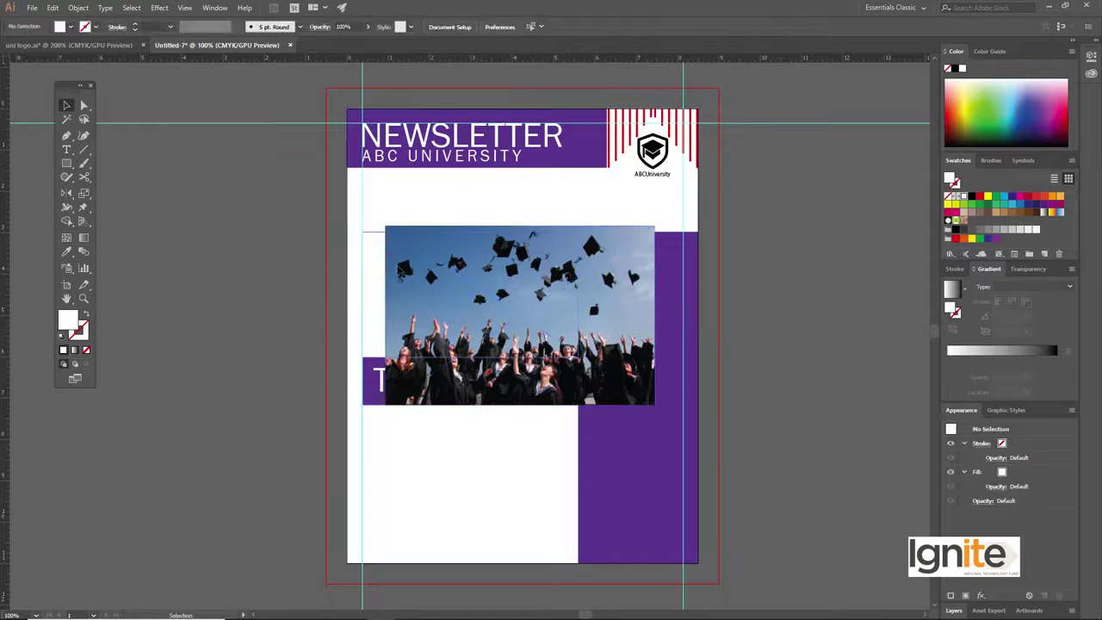
{"action": "right_click", "coordinate": [376, 268]}
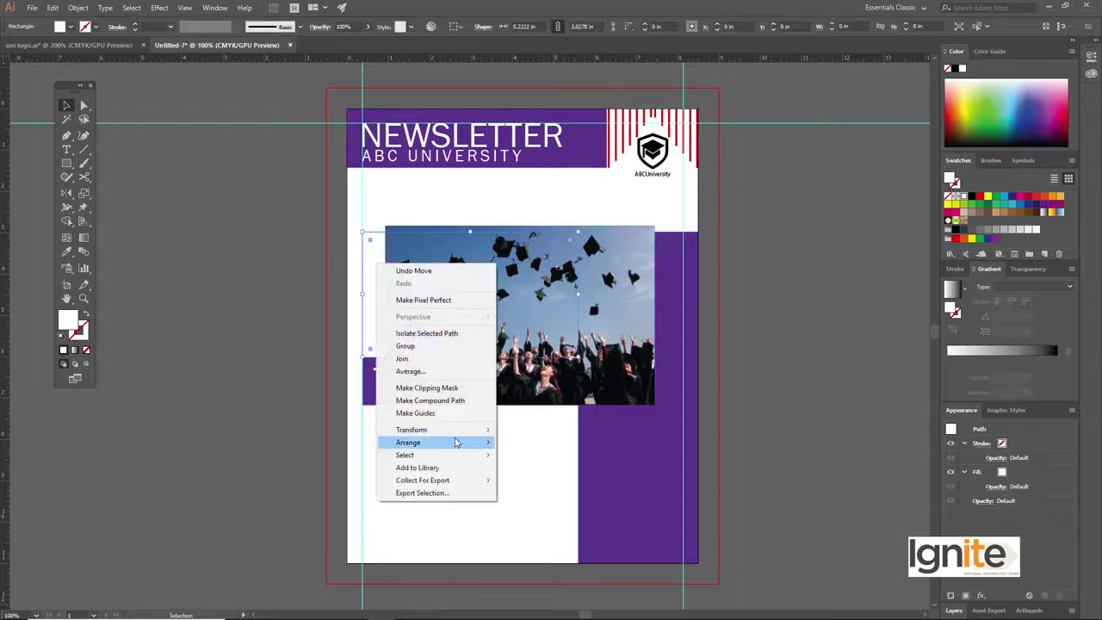
{"action": "left_click", "coordinate": [534, 442]}
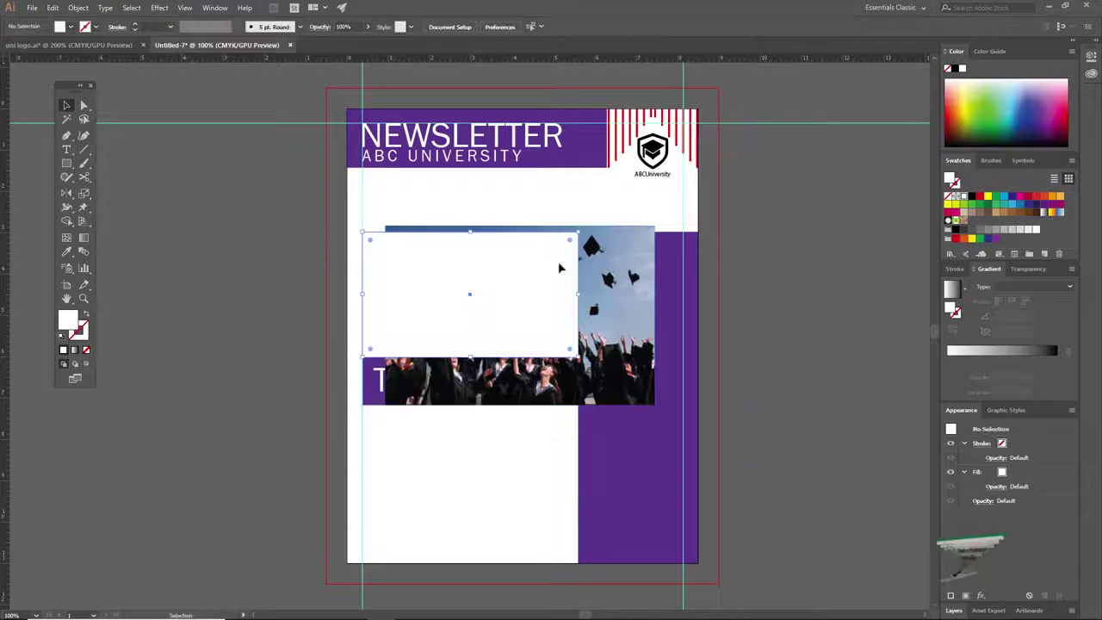
{"action": "left_click", "coordinate": [603, 276], "text": "shift"}
{"action": "right_click", "coordinate": [602, 261]}
{"action": "mouse_move", "coordinate": [631, 360]}
{"action": "left_click", "coordinate": [637, 341]}
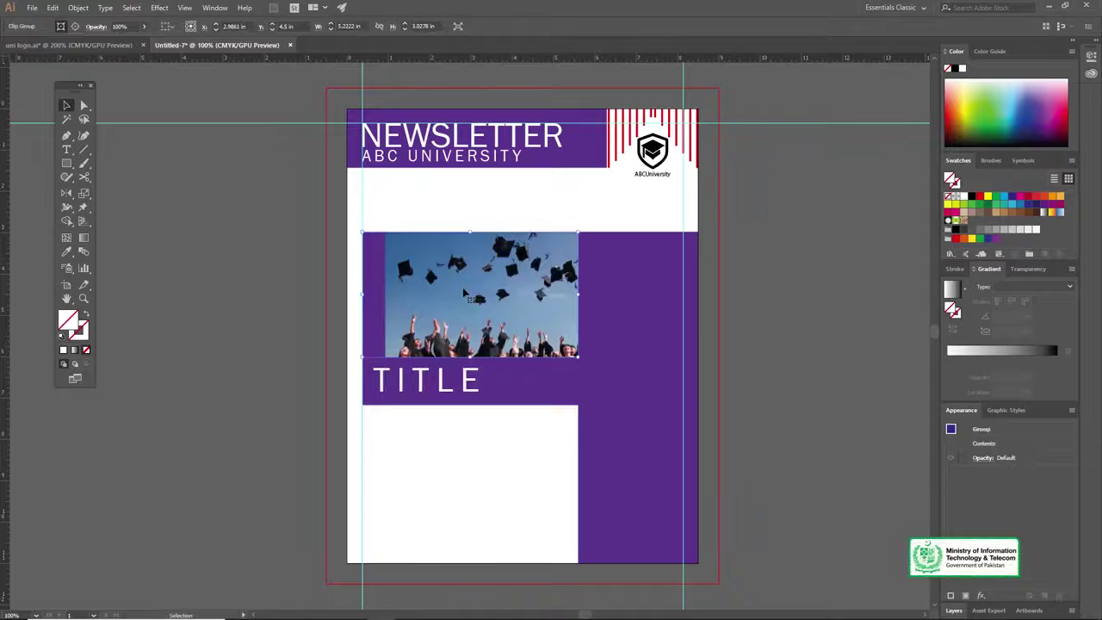
Step: Shift the graduation photo left inside its clipping mask so it fills the whole frame
{"action": "double_click", "coordinate": [465, 295]}
{"action": "left_click_drag", "start_coordinate": [465, 297], "coordinate": [443, 298]}
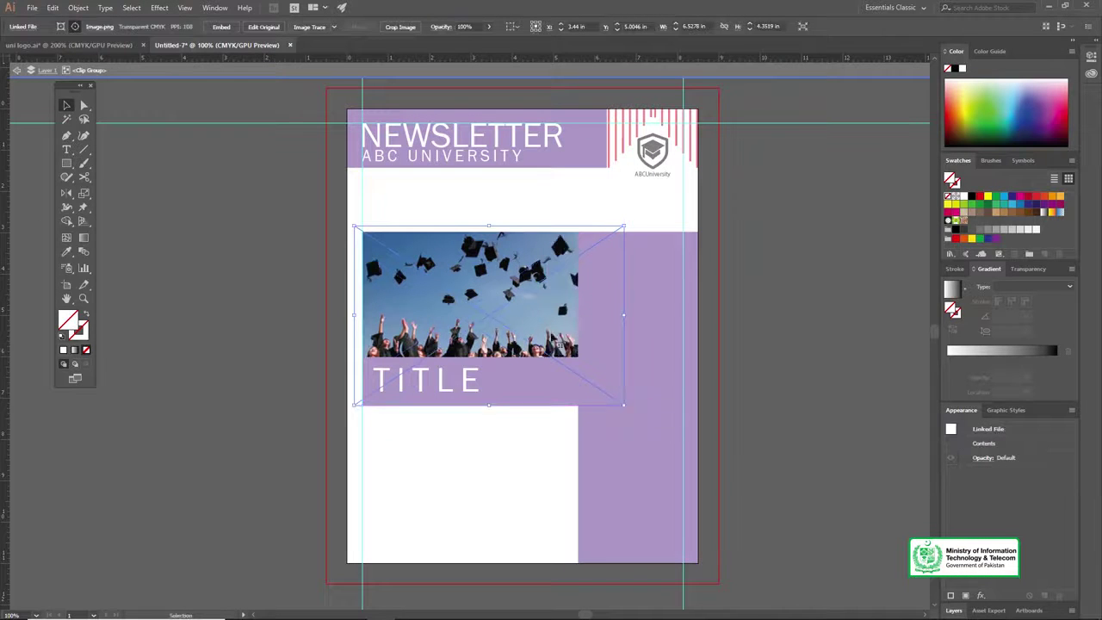
{"action": "double_click", "coordinate": [190, 249]}
Step: Add a placeholder text block about 5.92 in wide and 1.08 in high between the title banner and the photo
{"action": "key", "text": "z"}
{"action": "left_click", "coordinate": [453, 333], "text": "alt"}
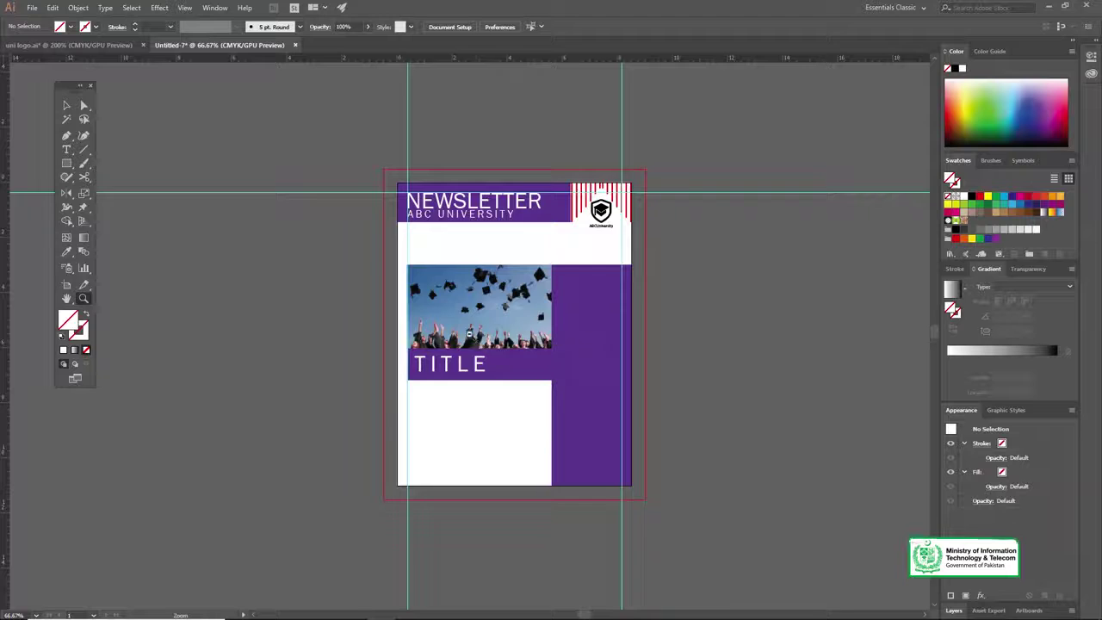
{"action": "left_click", "coordinate": [456, 329]}
{"action": "left_click", "coordinate": [460, 327]}
{"action": "key", "text": "v"}
{"action": "key", "text": "space"}
{"action": "left_click_drag", "start_coordinate": [430, 216], "coordinate": [374, 281]}
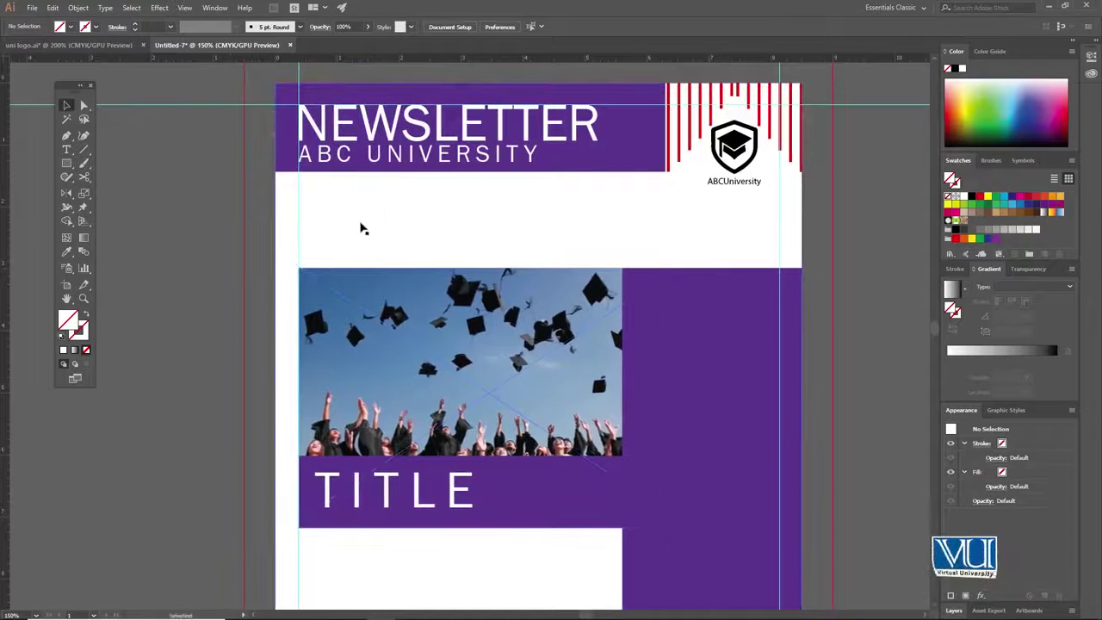
{"action": "key", "text": "t"}
{"action": "left_click_drag", "start_coordinate": [373, 221], "coordinate": [669, 254]}
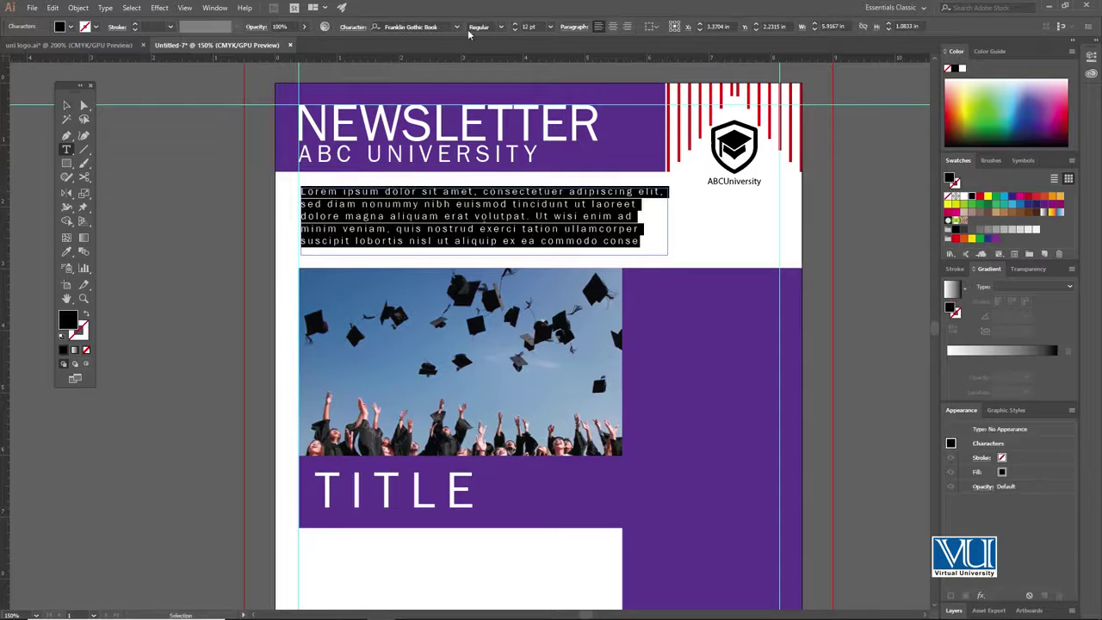
Step: Justify all lines of the placeholder paragraph under the banner
{"action": "left_click", "coordinate": [575, 29]}
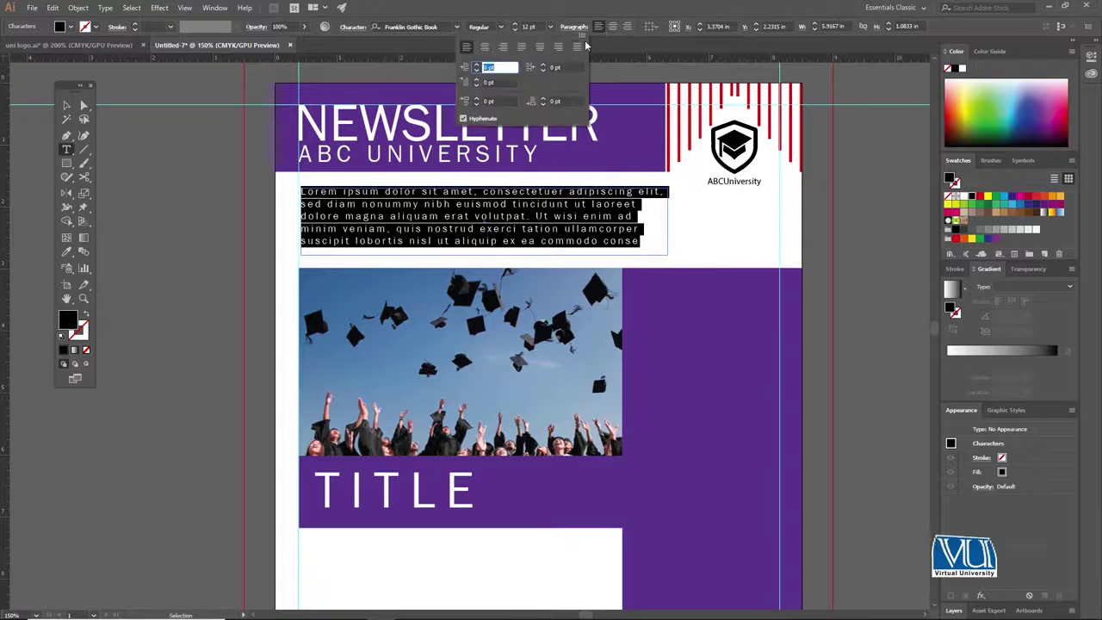
{"action": "left_click", "coordinate": [578, 47]}
{"action": "left_click", "coordinate": [67, 105]}
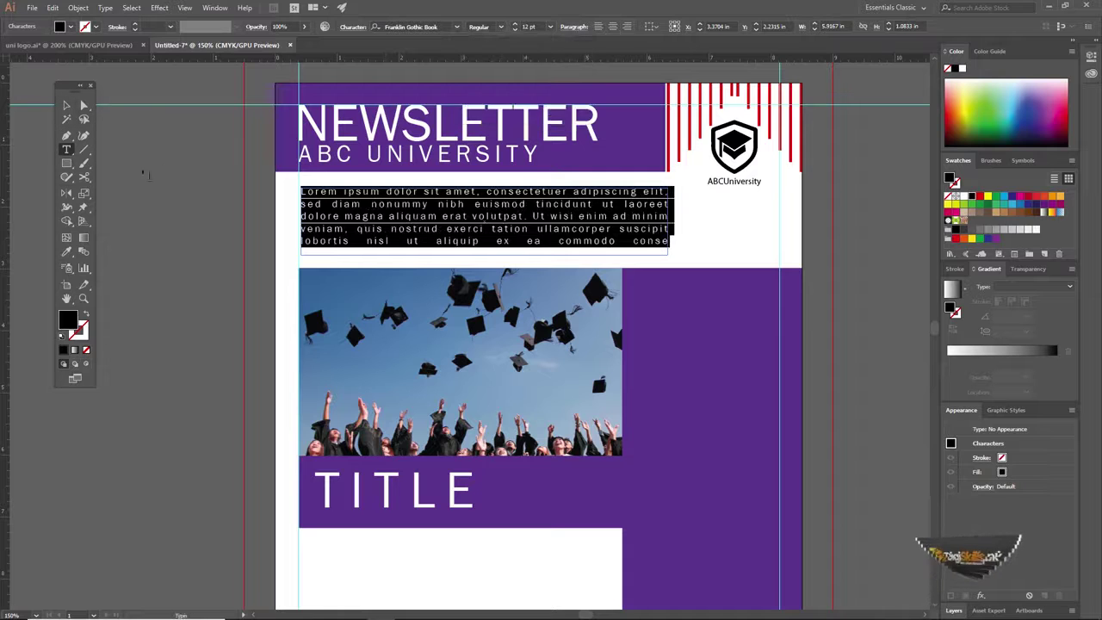
{"action": "left_click", "coordinate": [67, 106]}
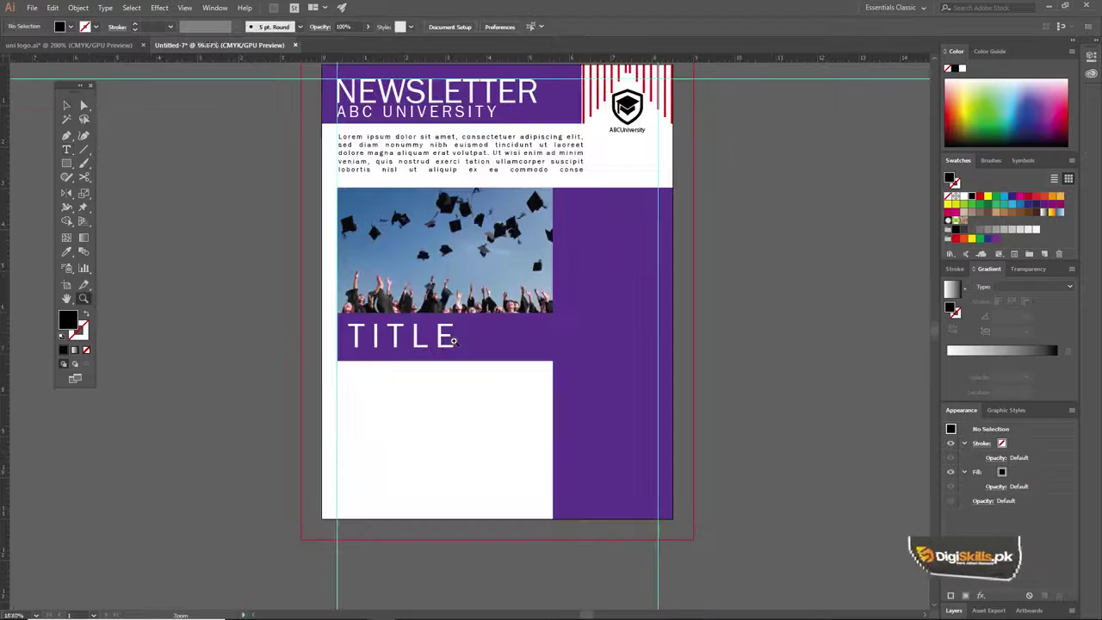
Step: Add a placeholder text block about 2.26 by 2.88 in to the purple column beside the photo and fill it with white
{"action": "left_click_drag", "start_coordinate": [506, 353], "coordinate": [454, 368]}
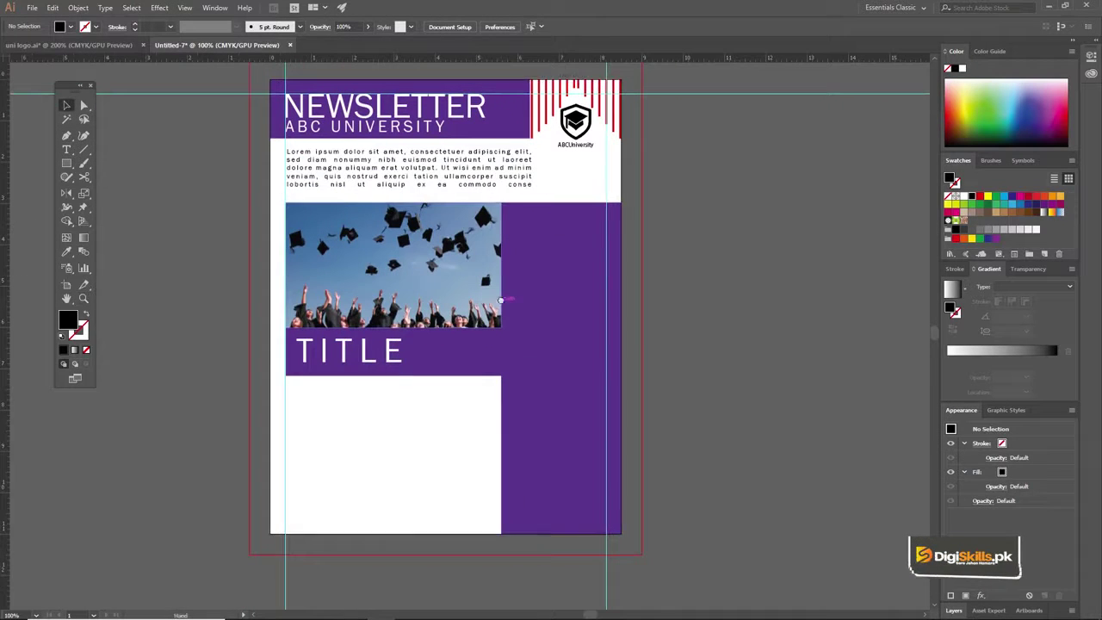
{"action": "key", "text": "t"}
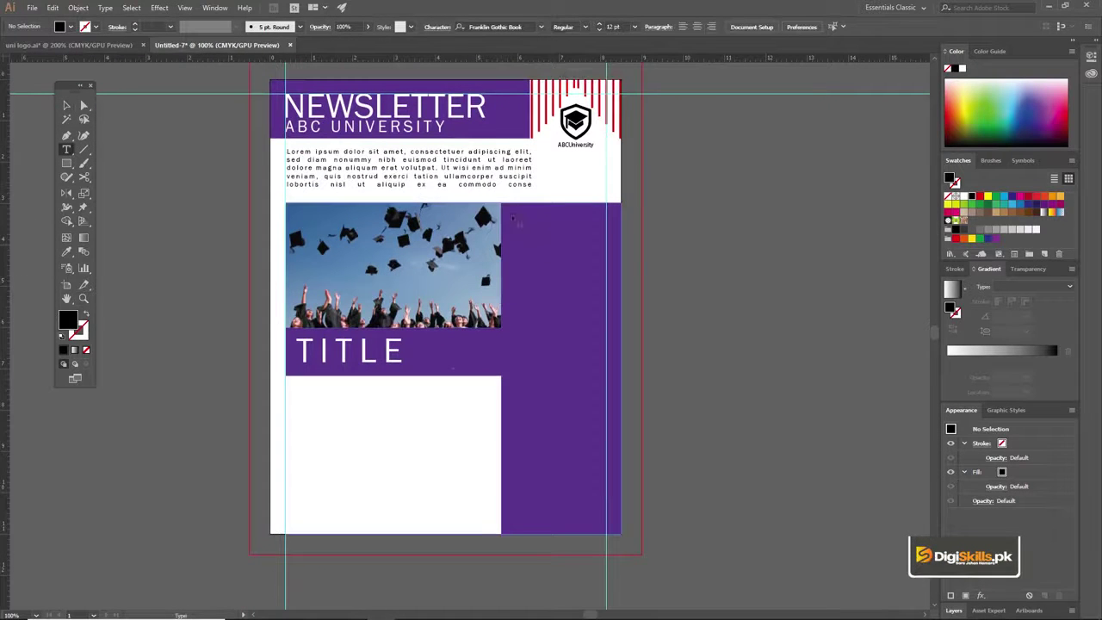
{"action": "left_click_drag", "start_coordinate": [584, 310], "coordinate": [602, 330]}
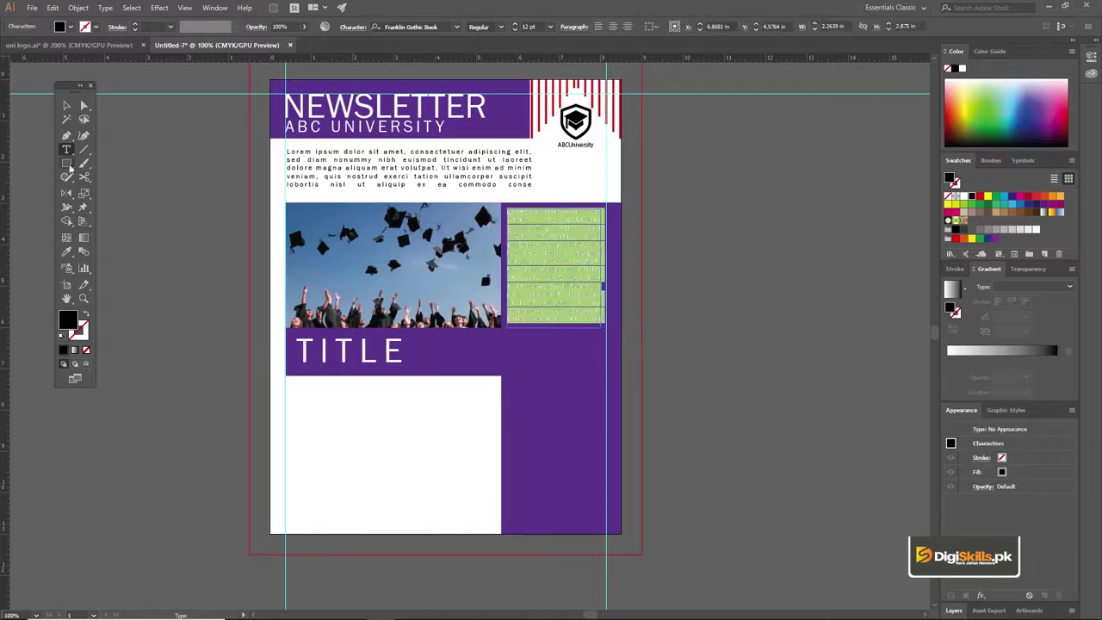
{"action": "left_click", "coordinate": [64, 108]}
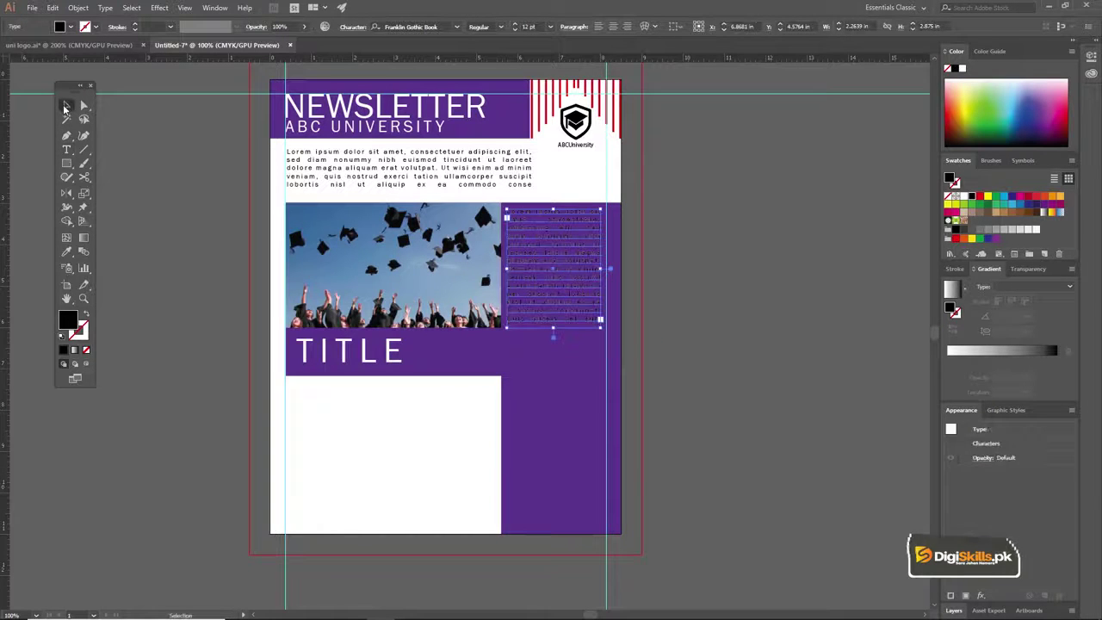
{"action": "left_click", "coordinate": [61, 27]}
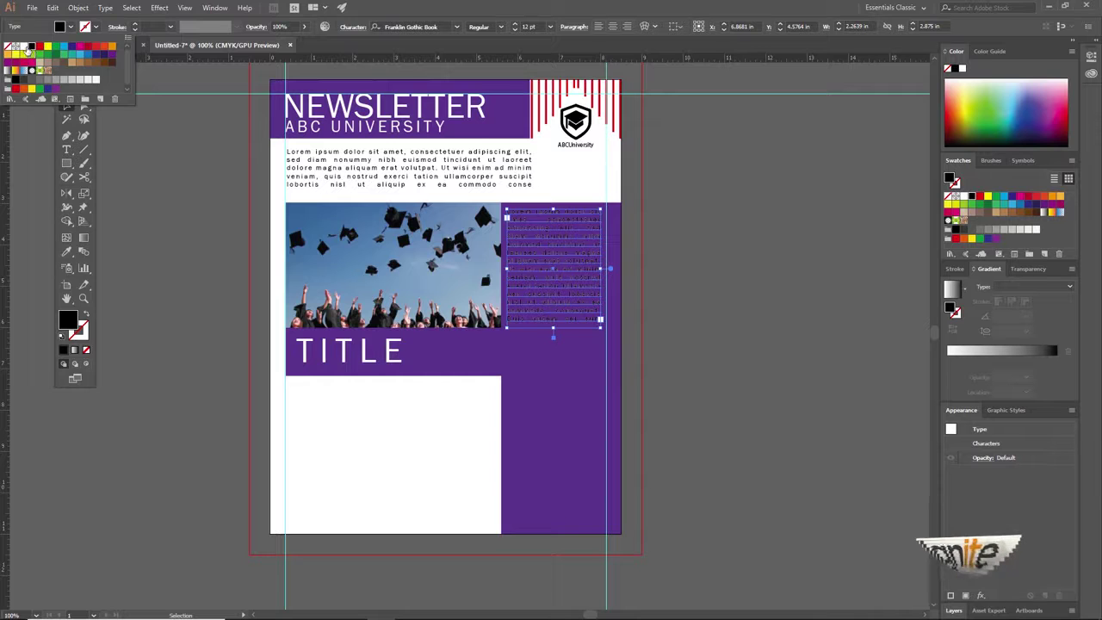
{"action": "left_click", "coordinate": [24, 47]}
{"action": "left_click", "coordinate": [172, 171]}
{"action": "left_click", "coordinate": [172, 170]}
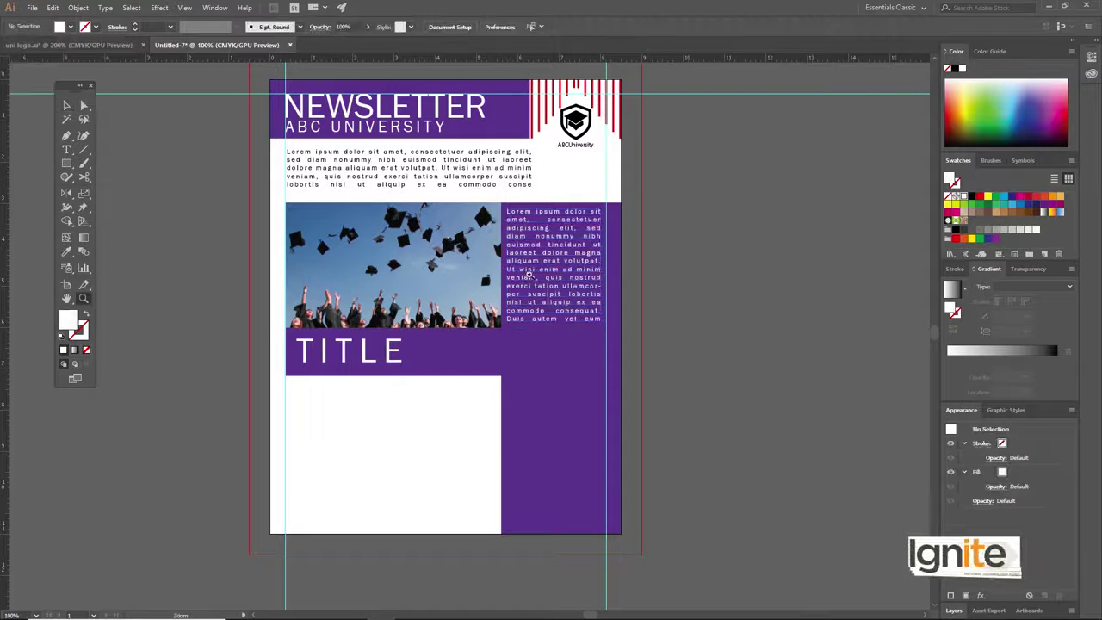
Step: Widen the white sidebar text block to the right margin guide, about 2.4 in wide
{"action": "scroll", "coordinate": [545, 277], "scroll_direction": "up", "scroll_amount": 2}
{"action": "left_click_drag", "start_coordinate": [384, 327], "coordinate": [463, 287]}
{"action": "left_click", "coordinate": [547, 351]}
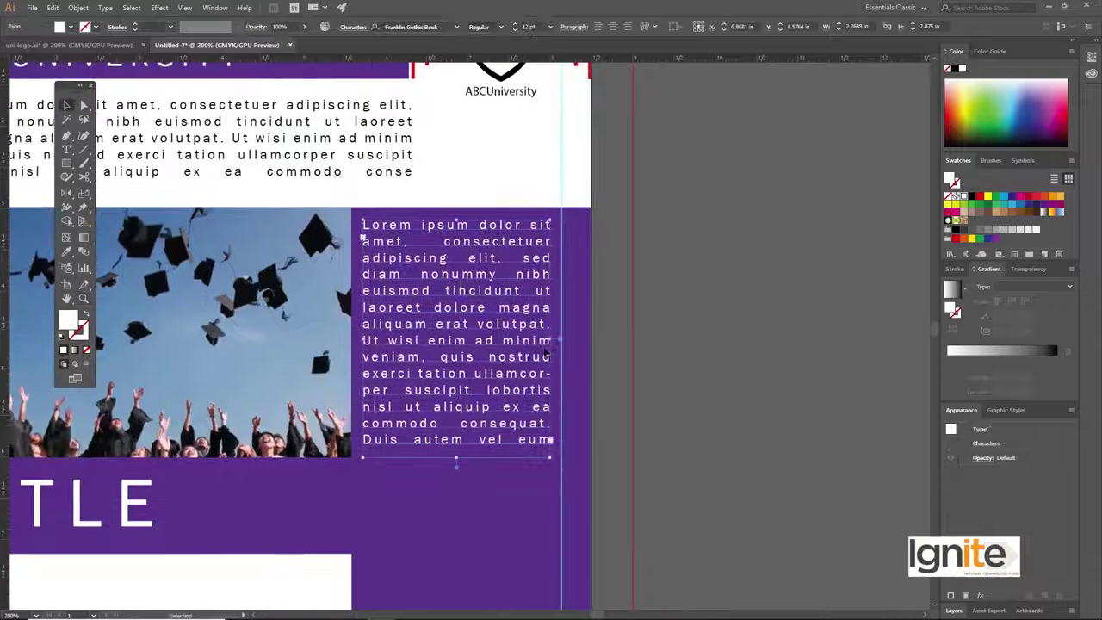
{"action": "left_click_drag", "start_coordinate": [550, 340], "coordinate": [562, 338]}
{"action": "left_click_drag", "start_coordinate": [472, 310], "coordinate": [517, 313]}
Step: Duplicate the white sidebar text block into the lower part of the purple column and extend the copy to about 3.63 in high
{"action": "key", "text": "z"}
{"action": "left_click", "coordinate": [395, 367], "text": "alt"}
{"action": "left_click", "coordinate": [395, 367], "text": "alt"}
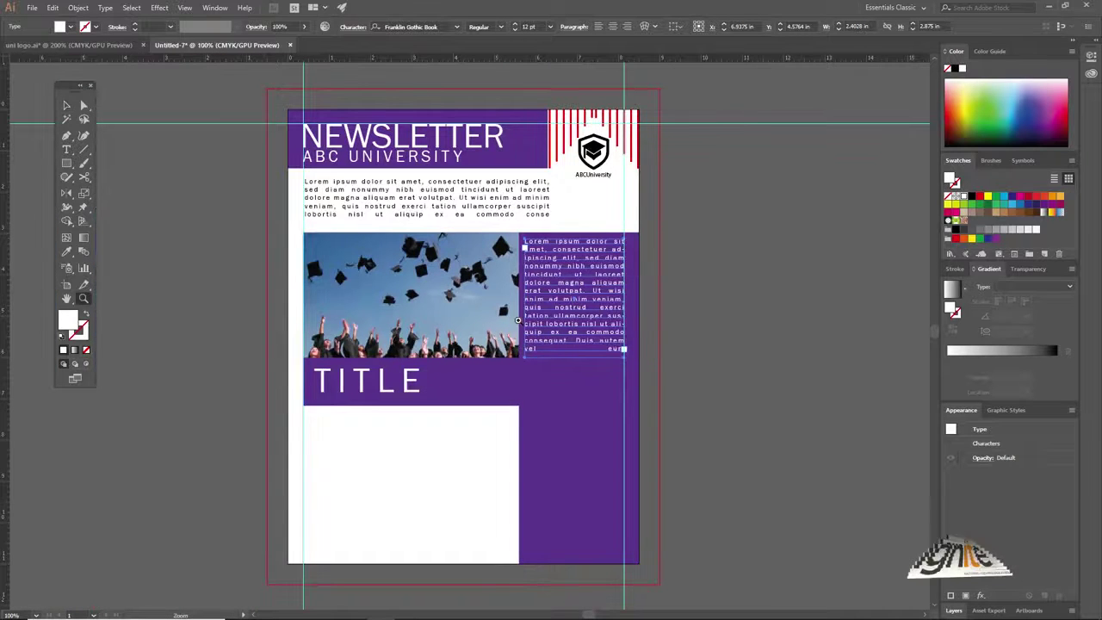
{"action": "key", "text": "v"}
{"action": "left_click", "coordinate": [601, 340]}
{"action": "left_click_drag", "start_coordinate": [602, 337], "coordinate": [541, 426]}
{"action": "left_click", "coordinate": [544, 247]}
{"action": "scroll", "coordinate": [534, 371], "scroll_direction": "down", "scroll_amount": 2}
Step: Copy the lower sidebar block's placeholder text and paste it at the end of the same block to fill it
{"action": "key", "text": "z"}
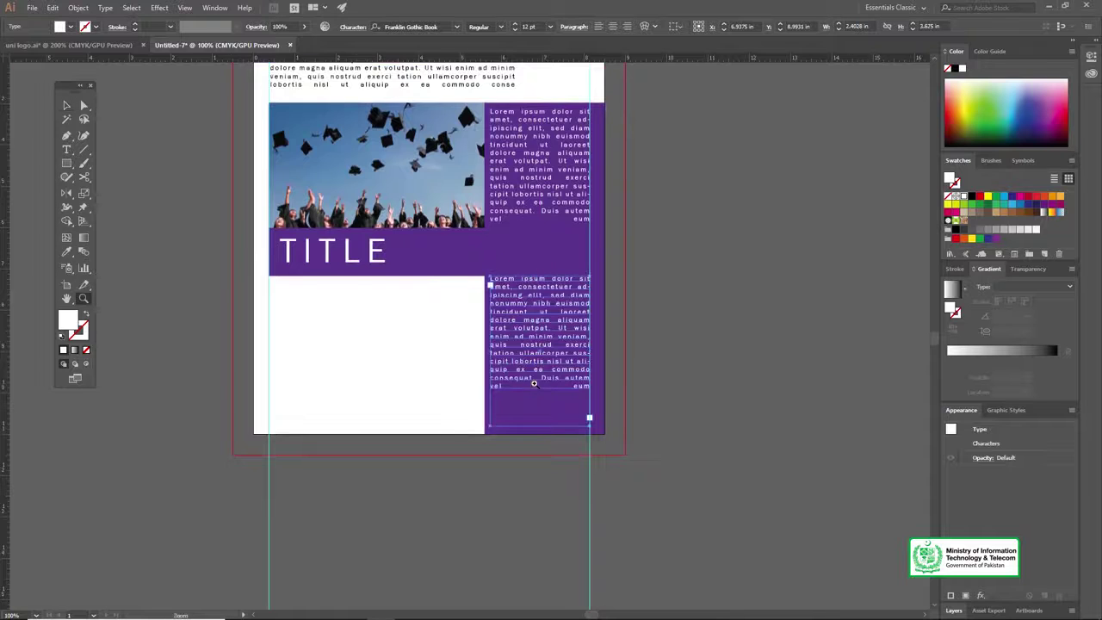
{"action": "left_click", "coordinate": [535, 382]}
{"action": "left_click", "coordinate": [537, 377]}
{"action": "key", "text": "t"}
{"action": "left_click_drag", "start_coordinate": [468, 296], "coordinate": [596, 408]}
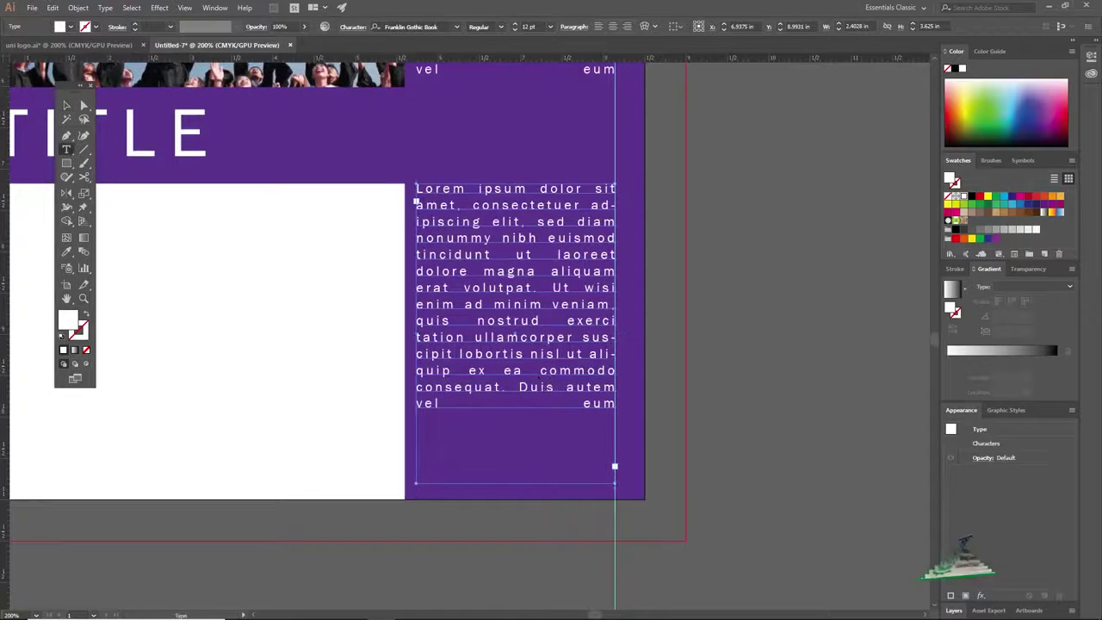
{"action": "left_click", "coordinate": [555, 392]}
{"action": "key", "text": "ctrl+a"}
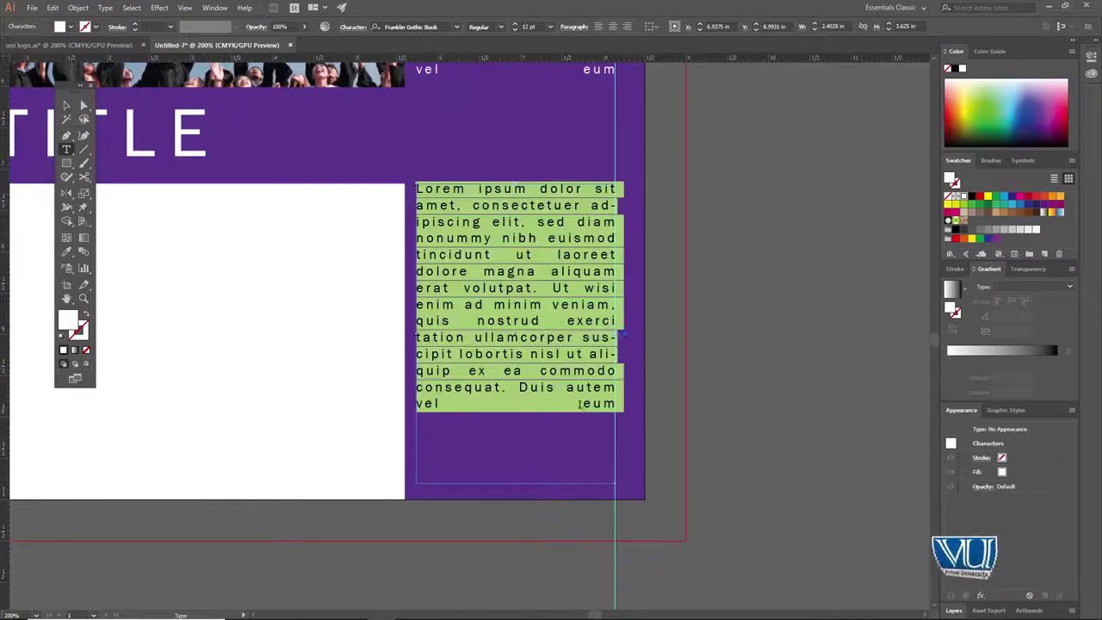
{"action": "left_click", "coordinate": [582, 403]}
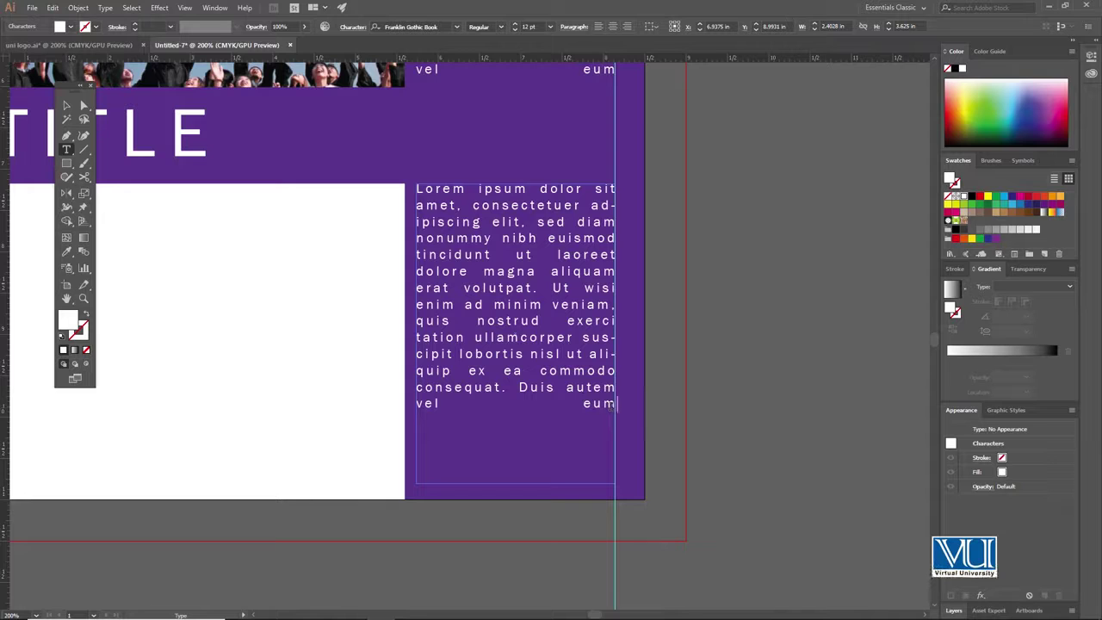
{"action": "key", "text": "ctrl+v"}
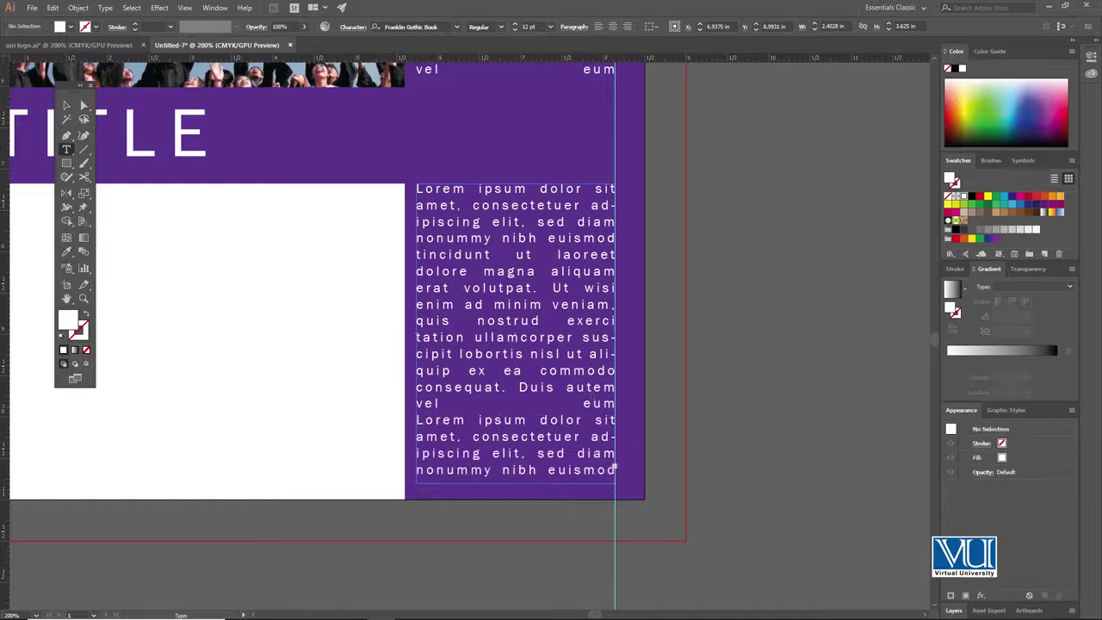
{"action": "key", "text": "Escape"}
Step: Duplicate the intro paragraph into the white area below TITLE and reshape it into a column about 2.49 in wide and 3.22 in high
{"action": "key", "text": "ctrl+1"}
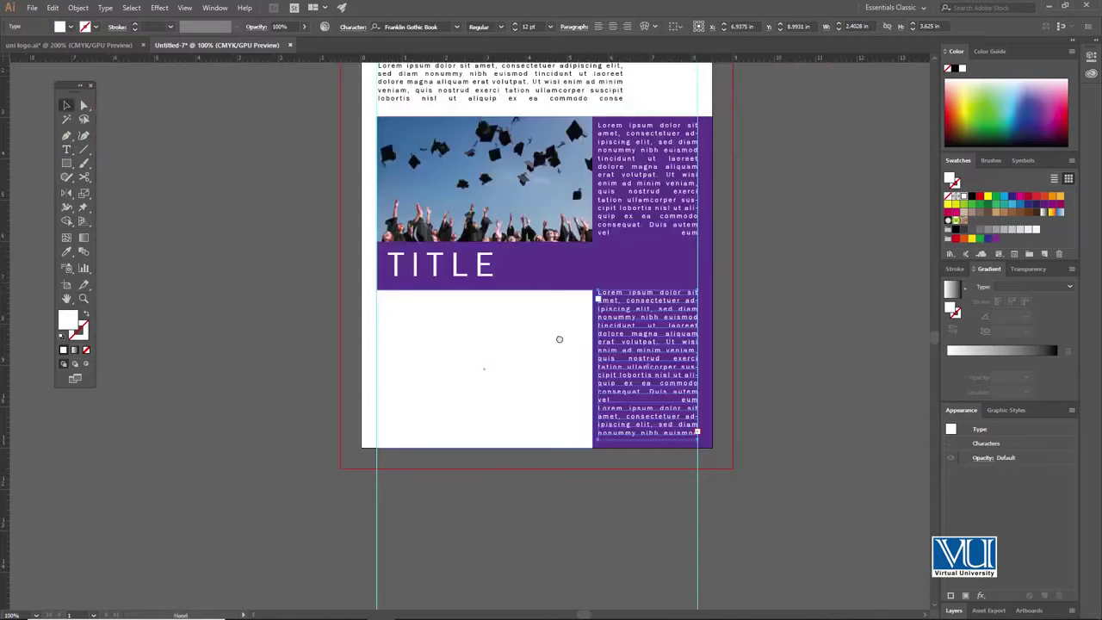
{"action": "scroll", "coordinate": [482, 172], "scroll_direction": "up", "scroll_amount": 1}
{"action": "left_click", "coordinate": [482, 113]}
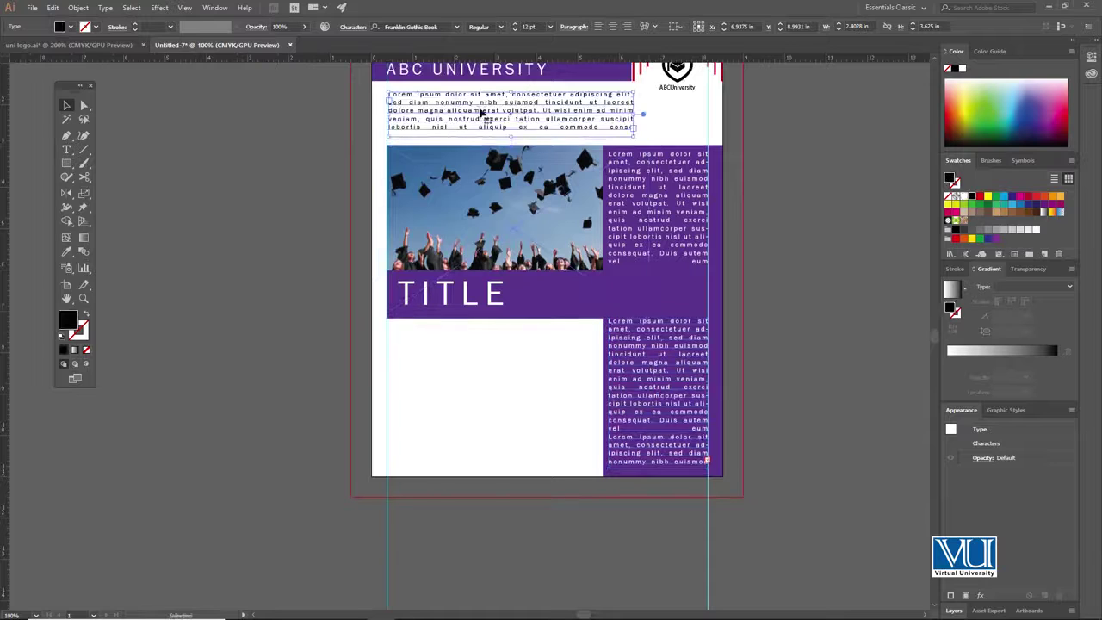
{"action": "left_click_drag", "start_coordinate": [484, 103], "coordinate": [491, 375]}
{"action": "left_click_drag", "start_coordinate": [596, 380], "coordinate": [443, 333]}
{"action": "left_click_drag", "start_coordinate": [440, 401], "coordinate": [452, 465]}
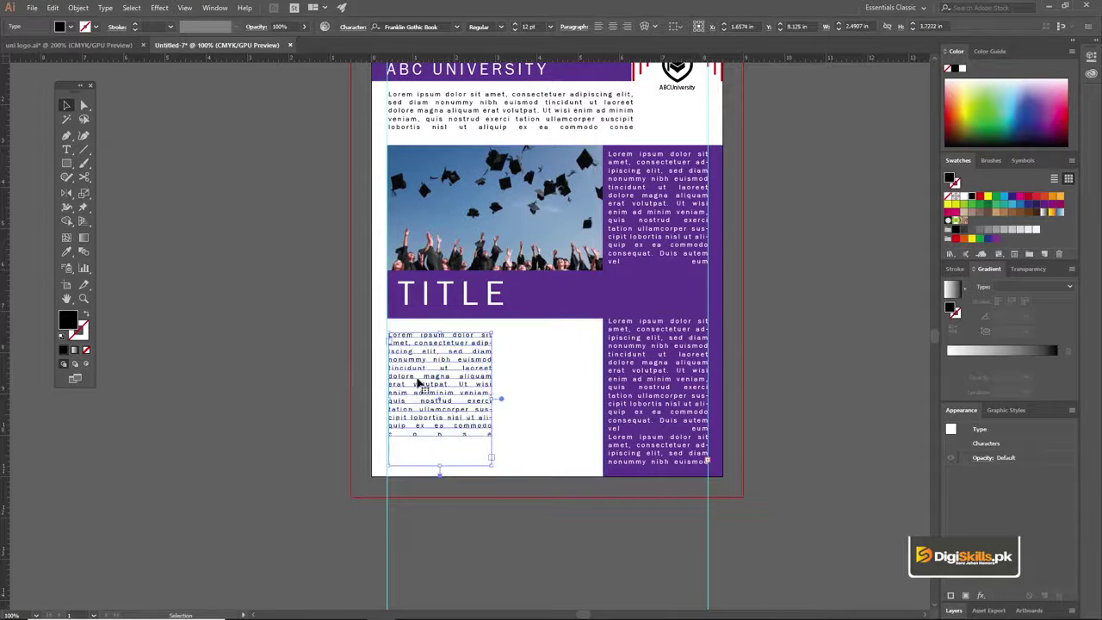
Step: Append another copy of the placeholder text to the black column below TITLE to fill its height
{"action": "left_click", "coordinate": [438, 432]}
{"action": "left_click", "coordinate": [473, 345]}
{"action": "left_click", "coordinate": [473, 345]}
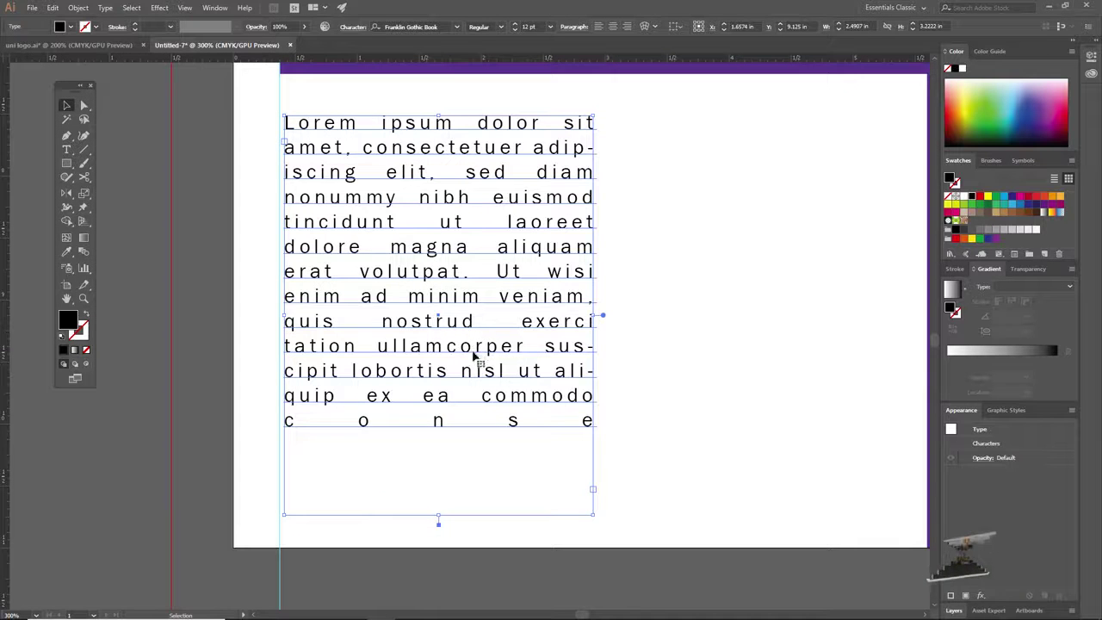
{"action": "left_click", "coordinate": [67, 108]}
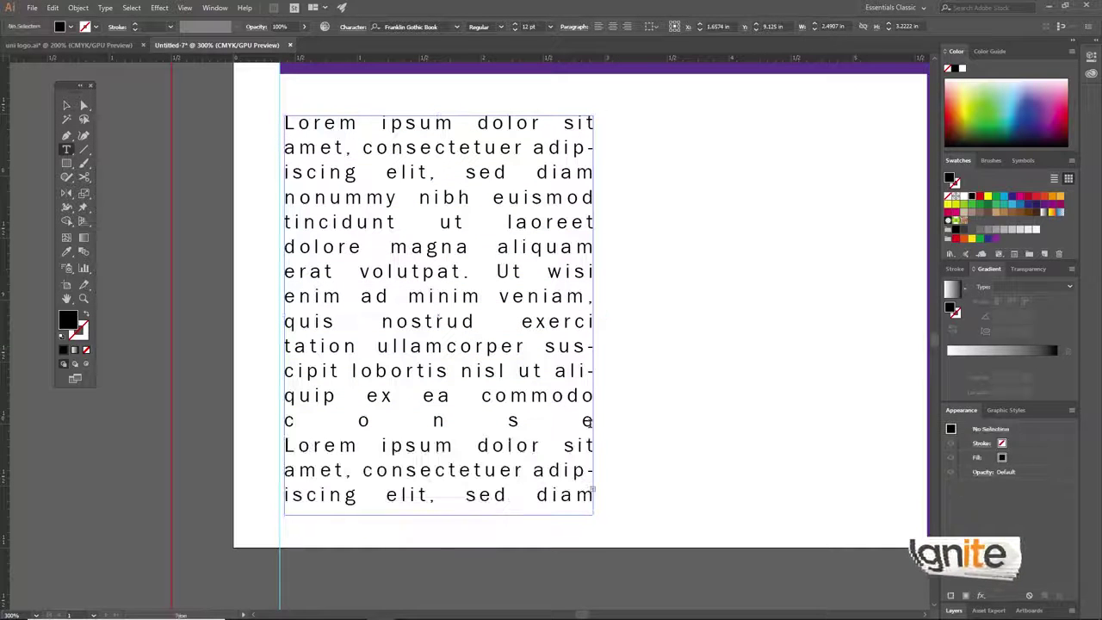
{"action": "left_click", "coordinate": [162, 162]}
Step: Duplicate the black text column alongside the original within the white area below TITLE
{"action": "left_click", "coordinate": [499, 324], "text": "ctrl+alt"}
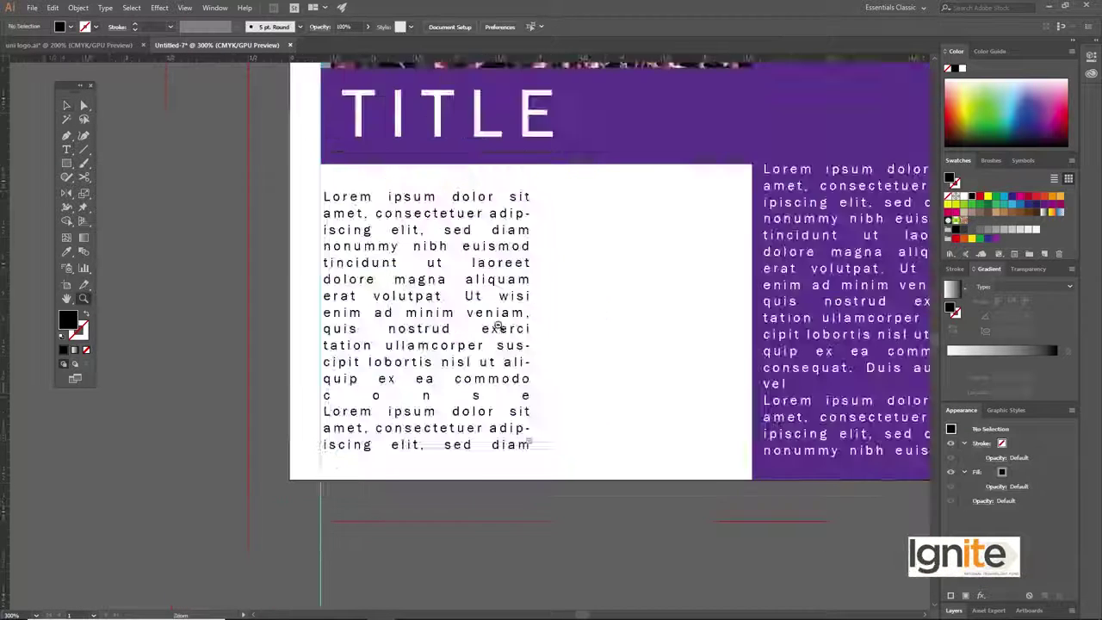
{"action": "left_click", "coordinate": [499, 323], "text": "ctrl+alt"}
{"action": "left_click_drag", "start_coordinate": [431, 287], "coordinate": [558, 290]}
Step: Nudge the first black text column left to the margin guide and the second one slightly left, away from the purple column
{"action": "scroll", "coordinate": [456, 310], "scroll_direction": "up", "scroll_amount": 5}
{"action": "left_click", "coordinate": [402, 287]}
{"action": "key", "text": "Left"}
{"action": "key", "text": "Left"}
{"action": "key", "text": "Left"}
{"action": "key", "text": "Left"}
{"action": "key", "text": "Left"}
{"action": "key", "text": "Left"}
{"action": "key", "text": "Left"}
{"action": "key", "text": "Left"}
{"action": "key", "text": "Left"}
{"action": "key", "text": "Left"}
{"action": "key", "text": "Left"}
{"action": "key", "text": "Left"}
{"action": "key", "text": "Left"}
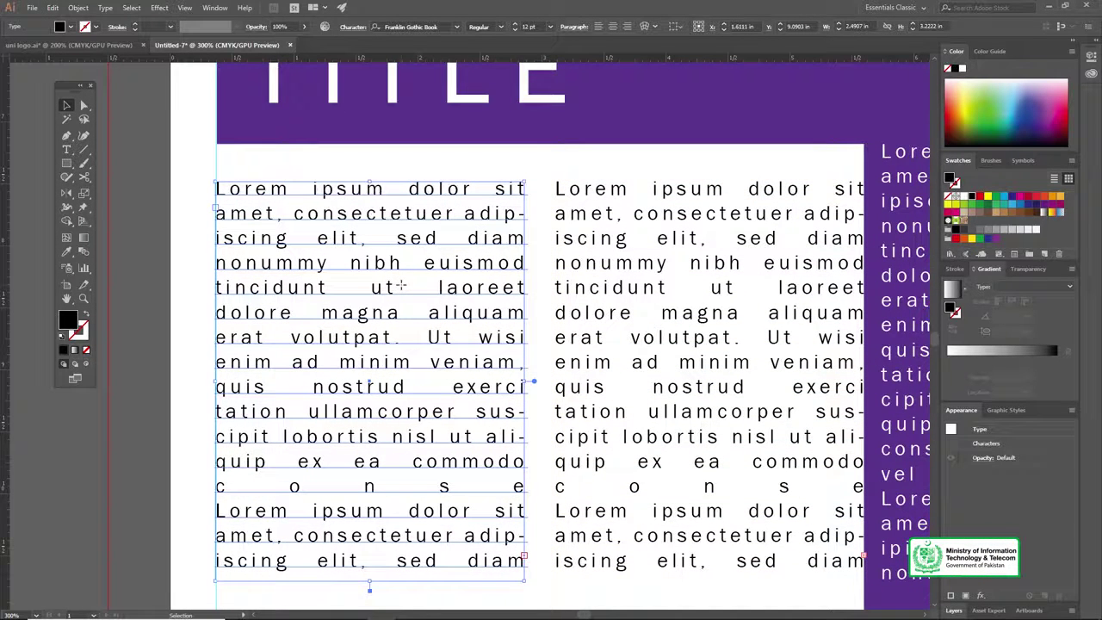
{"action": "left_click", "coordinate": [615, 217]}
{"action": "key", "text": "Left"}
{"action": "key", "text": "Left"}
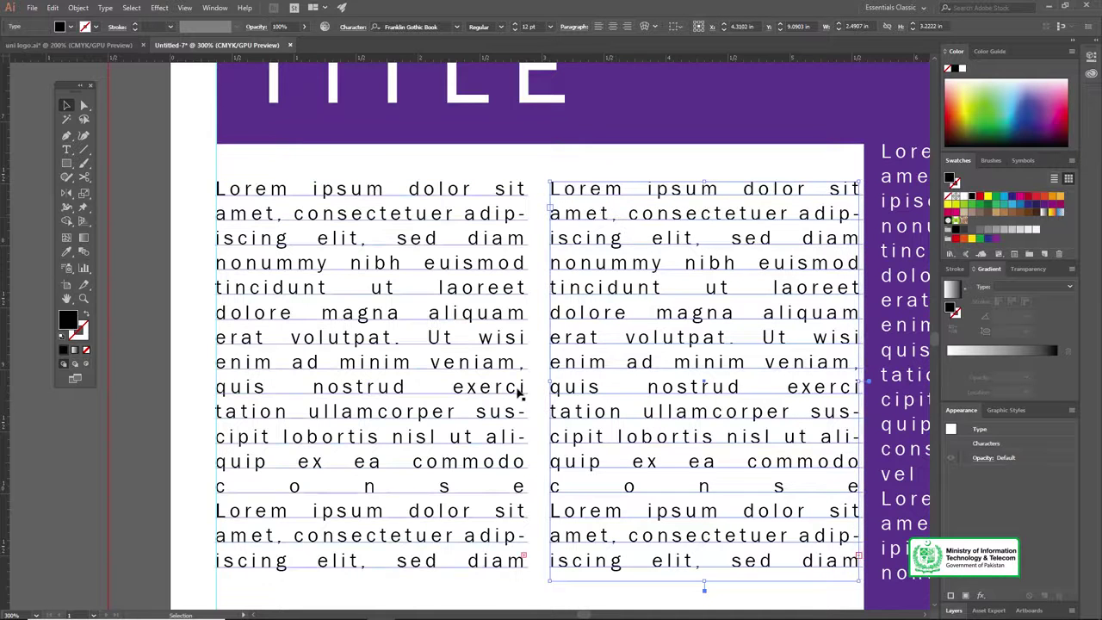
Step: Review the layout of the whole newsletter page
{"action": "key", "text": "z"}
{"action": "left_click", "coordinate": [553, 343], "text": "alt"}
{"action": "left_click", "coordinate": [536, 315], "text": "alt"}
{"action": "key", "text": "z"}
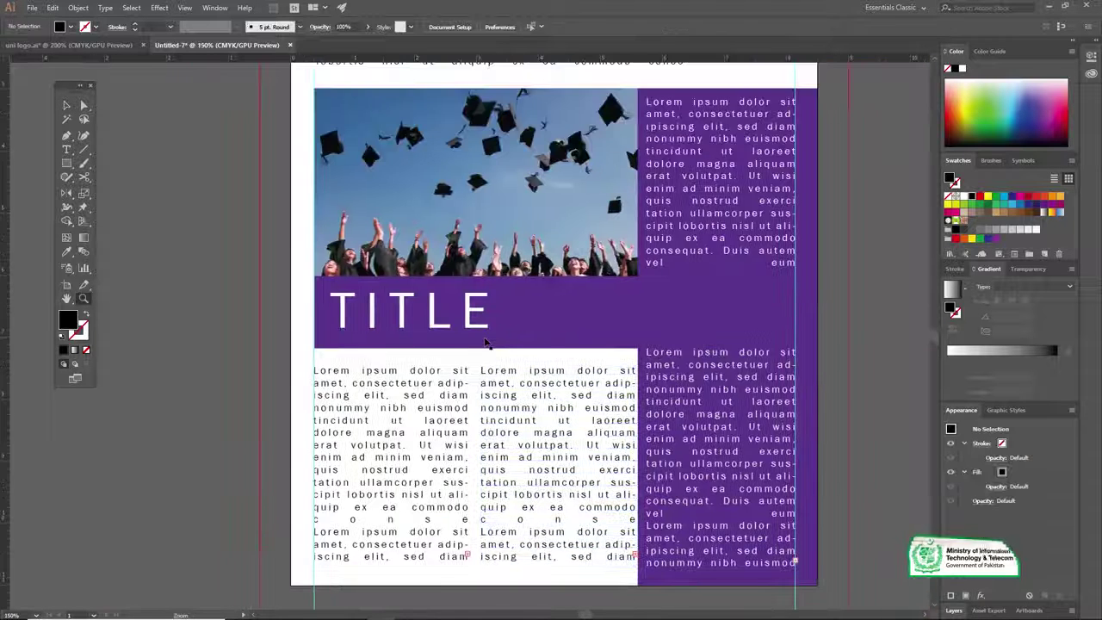
{"action": "left_click", "coordinate": [486, 338], "text": "alt"}
{"action": "key", "text": "v"}
{"action": "left_click_drag", "start_coordinate": [486, 250], "coordinate": [482, 285]}
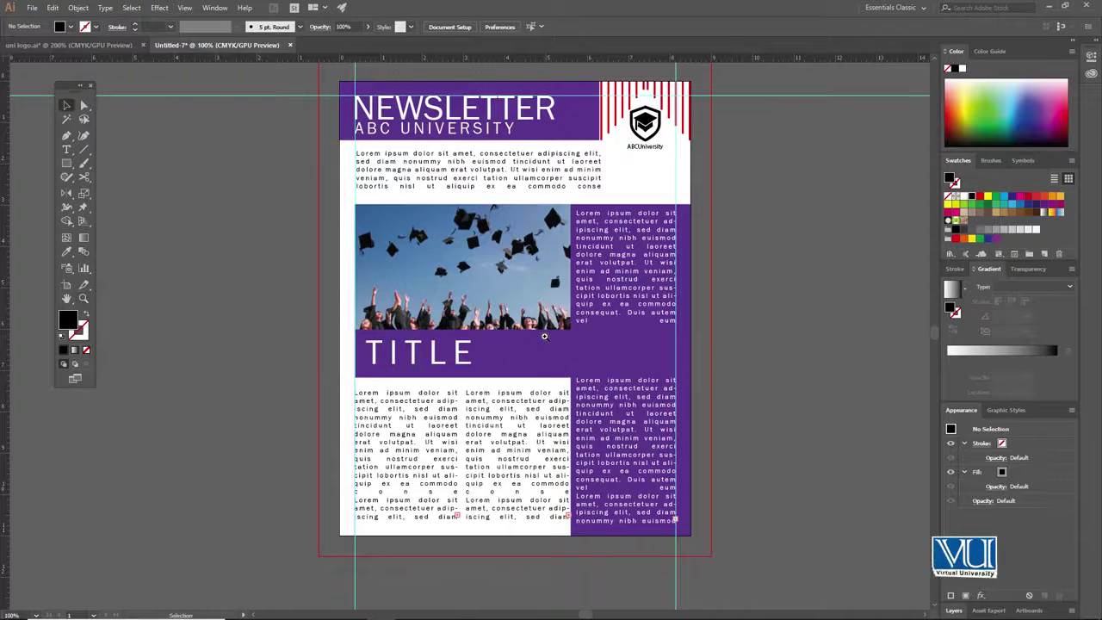
{"action": "scroll", "coordinate": [527, 323], "scroll_direction": "right", "scroll_amount": 1}
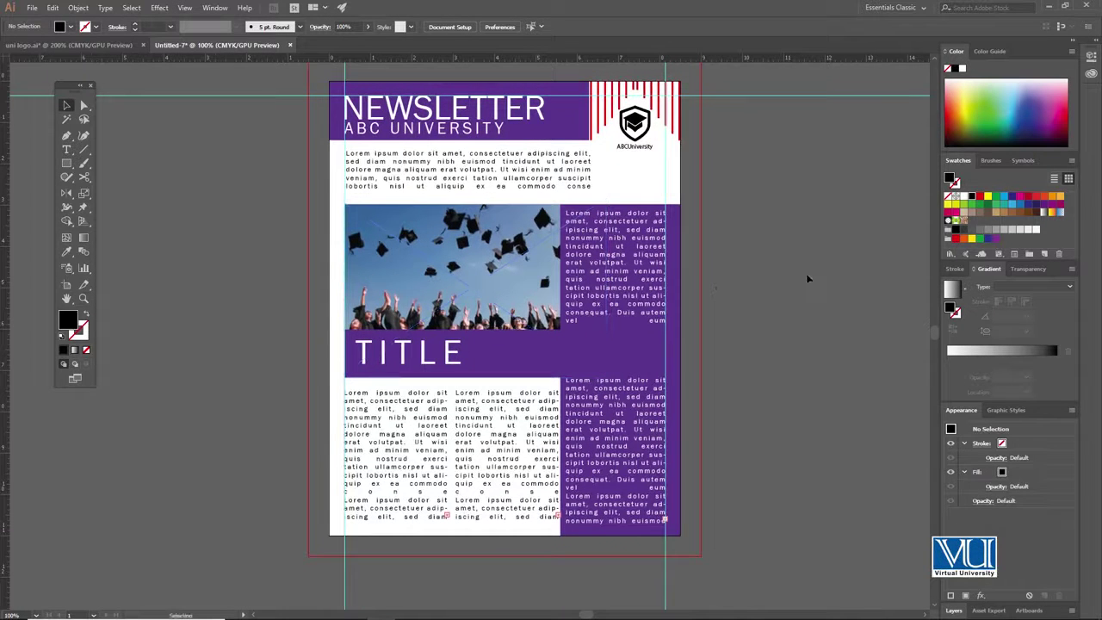